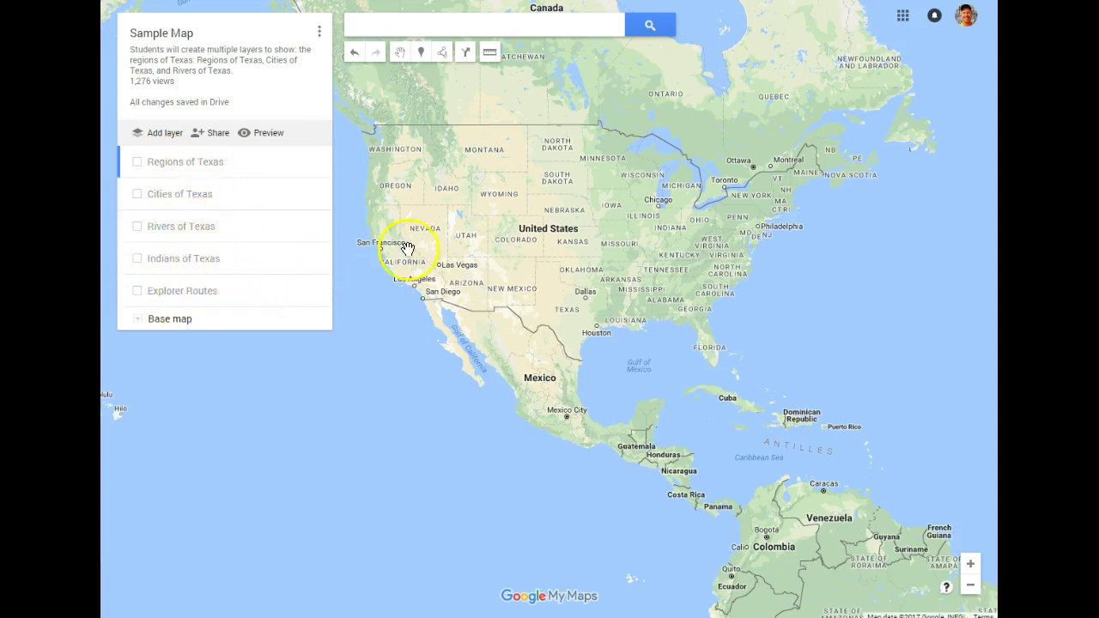
Turn on the Regions of Texas layer and centre the map on Texas
click(138, 163)
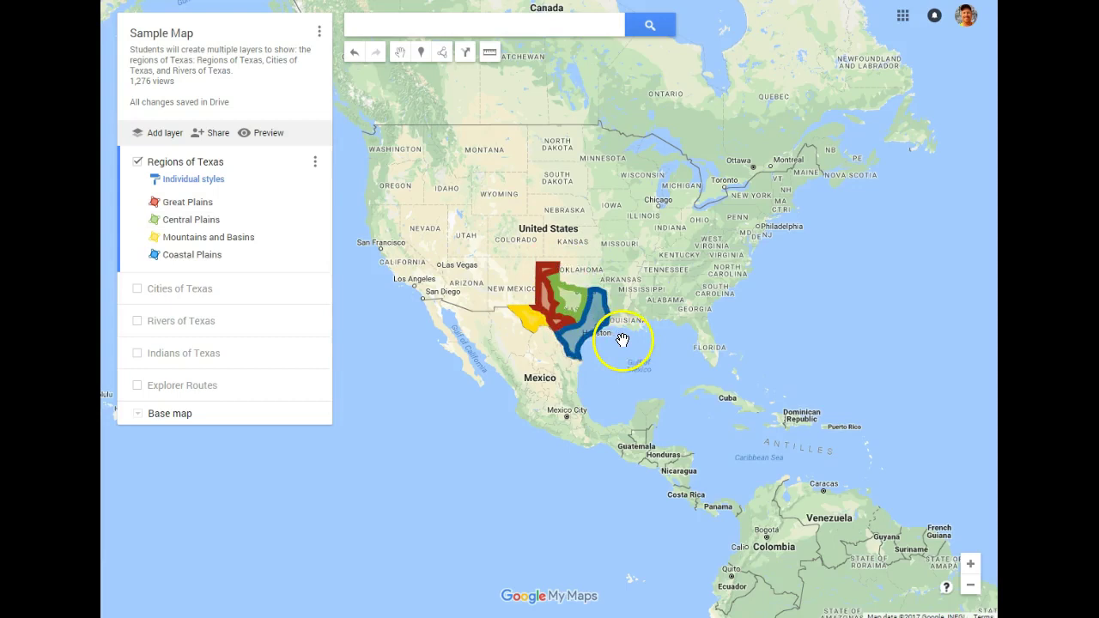
scroll(627, 336, up, 2)
scroll(694, 318, up, 1)
scroll(693, 319, up, 1)
drag(686, 314, 809, 441)
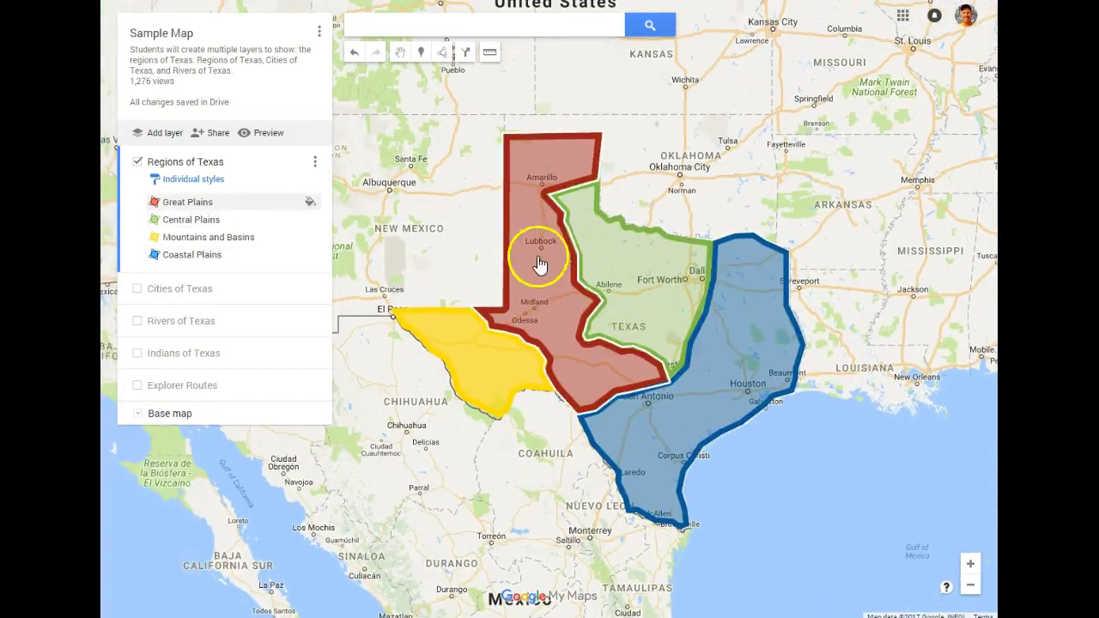
Read the Mountains and Basins, Central Plains, Coastal Plains and Great Plains cards, then hide the layer
click(485, 354)
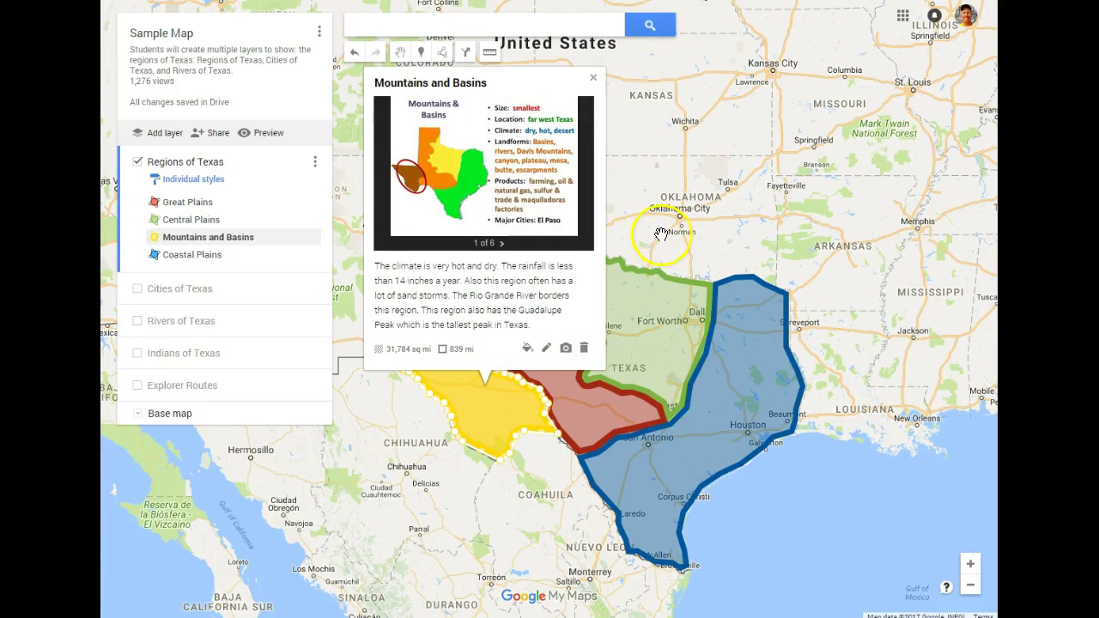
click(644, 323)
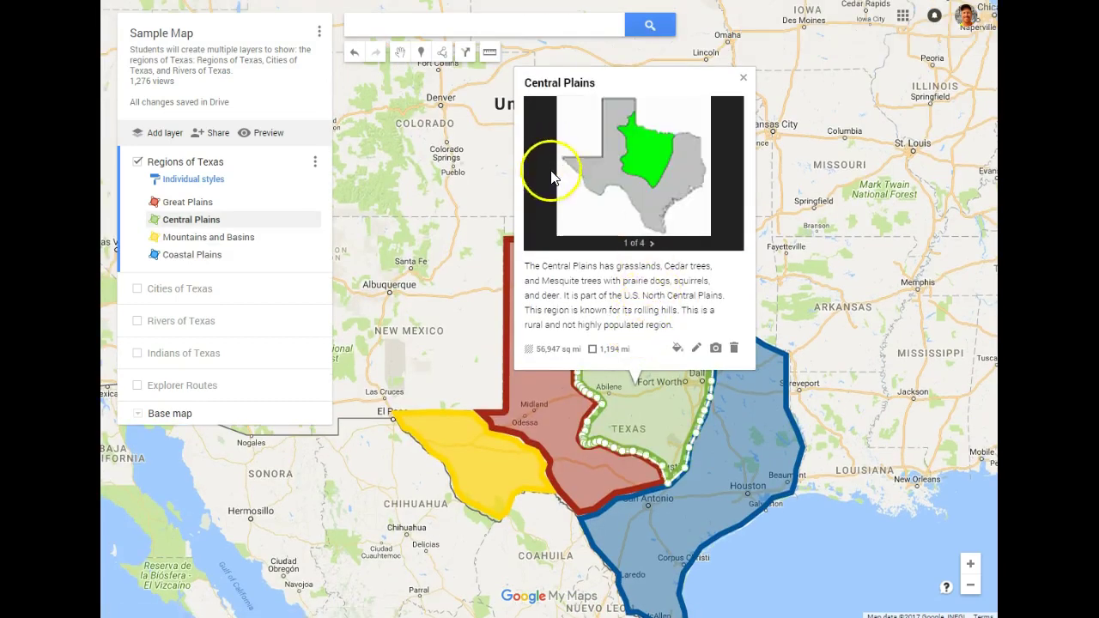
click(758, 445)
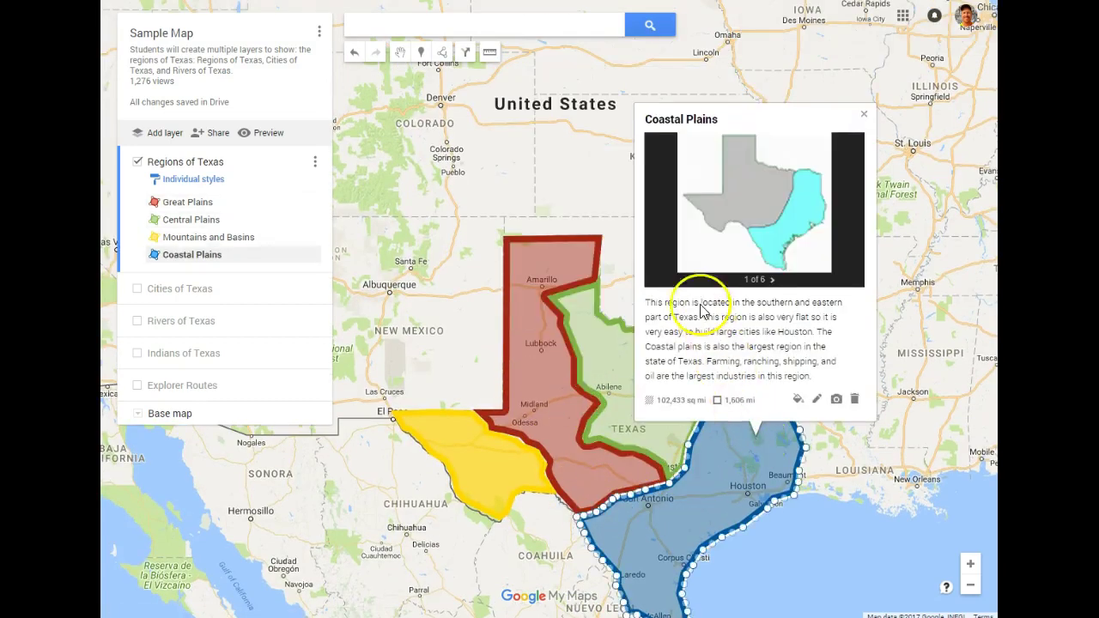
click(515, 264)
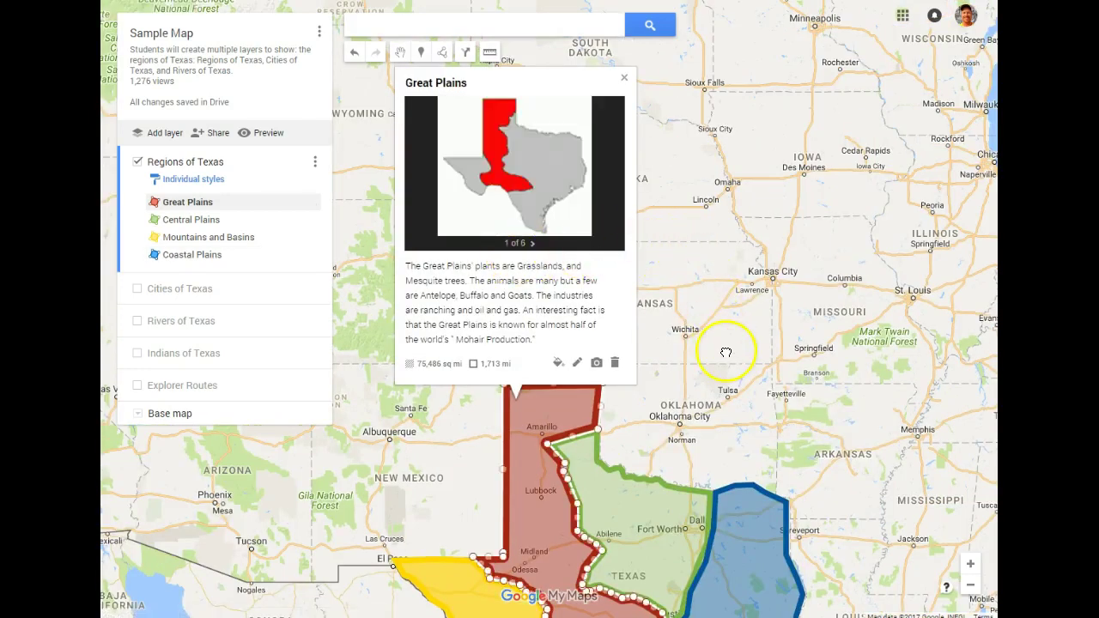
click(726, 351)
drag(681, 386, 694, 78)
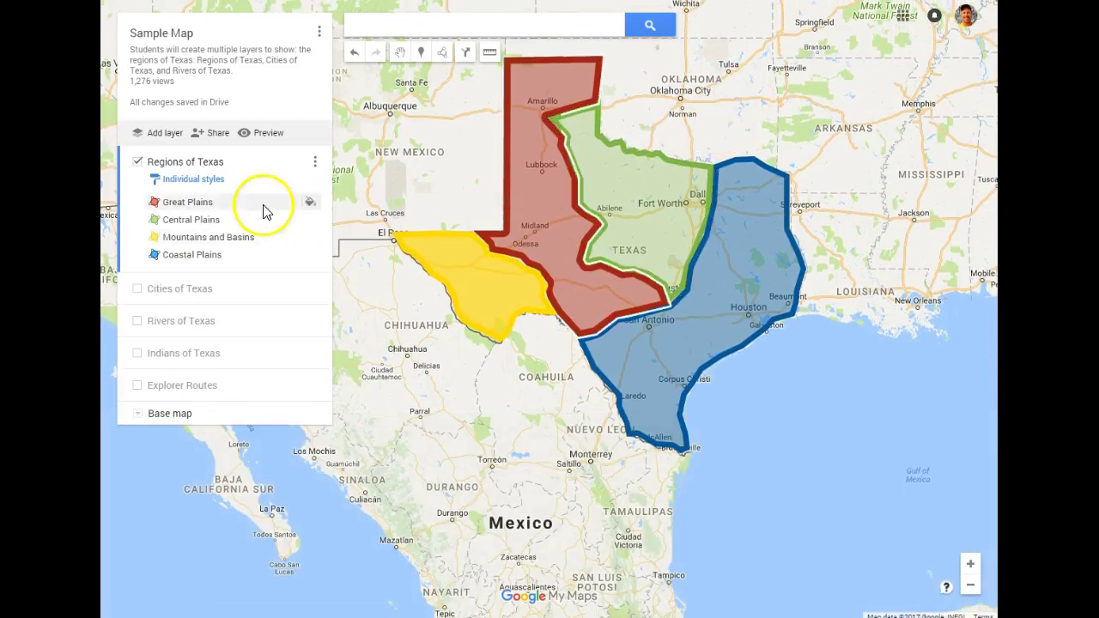
click(137, 163)
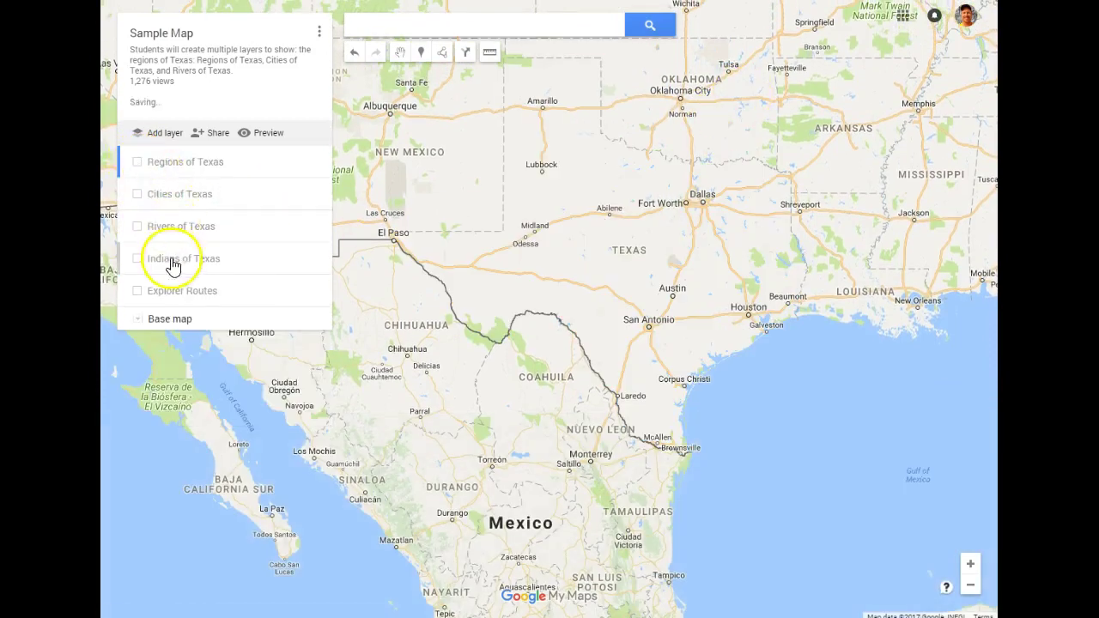
click(137, 196)
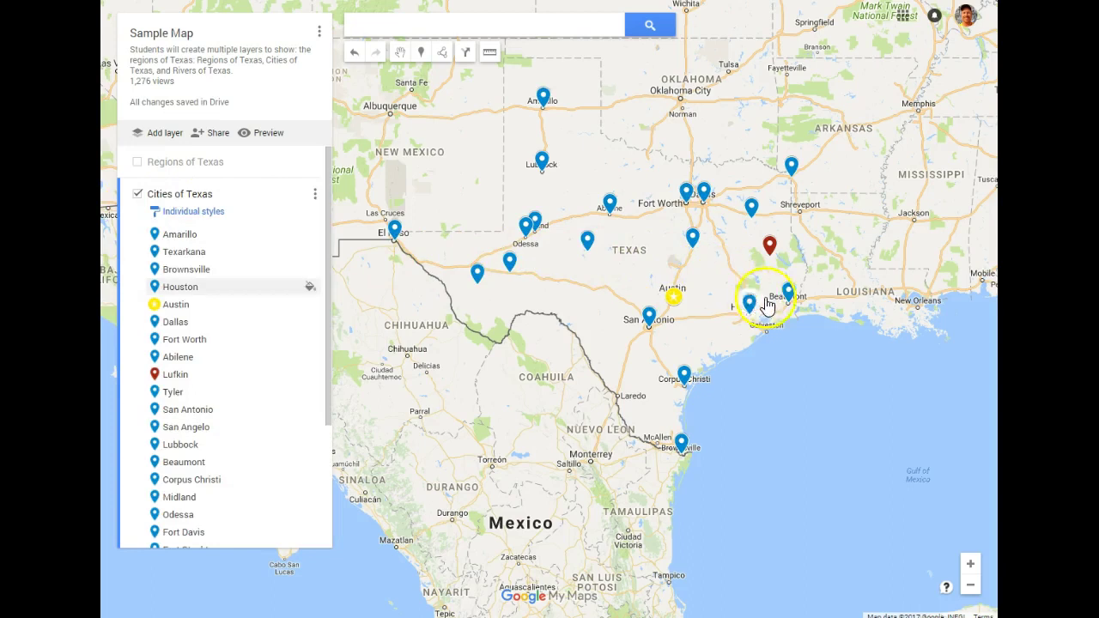
click(791, 168)
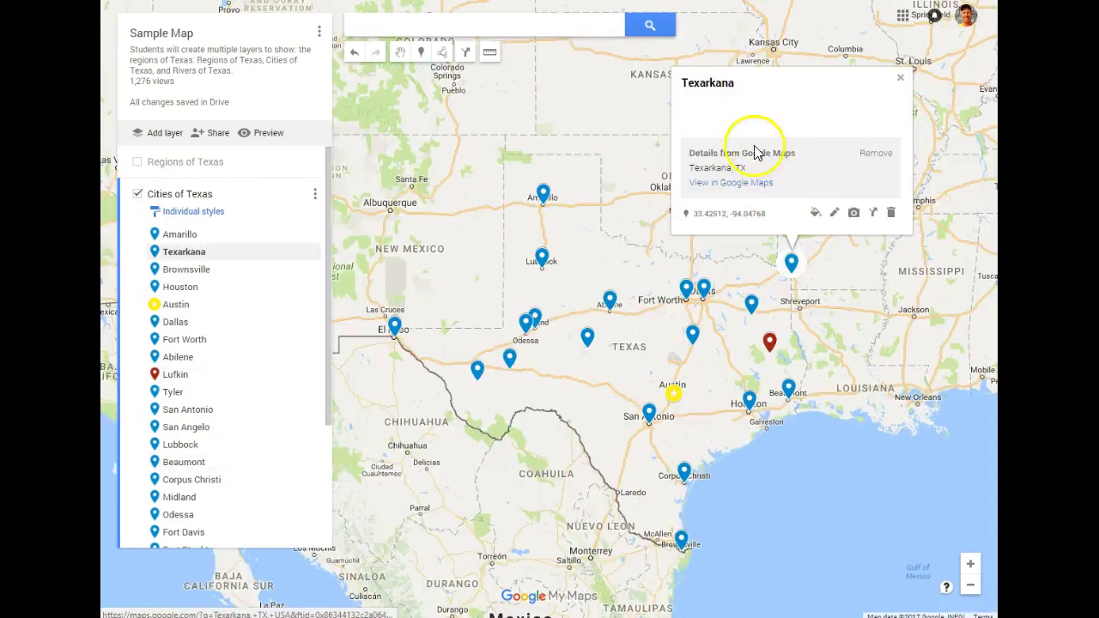
click(900, 81)
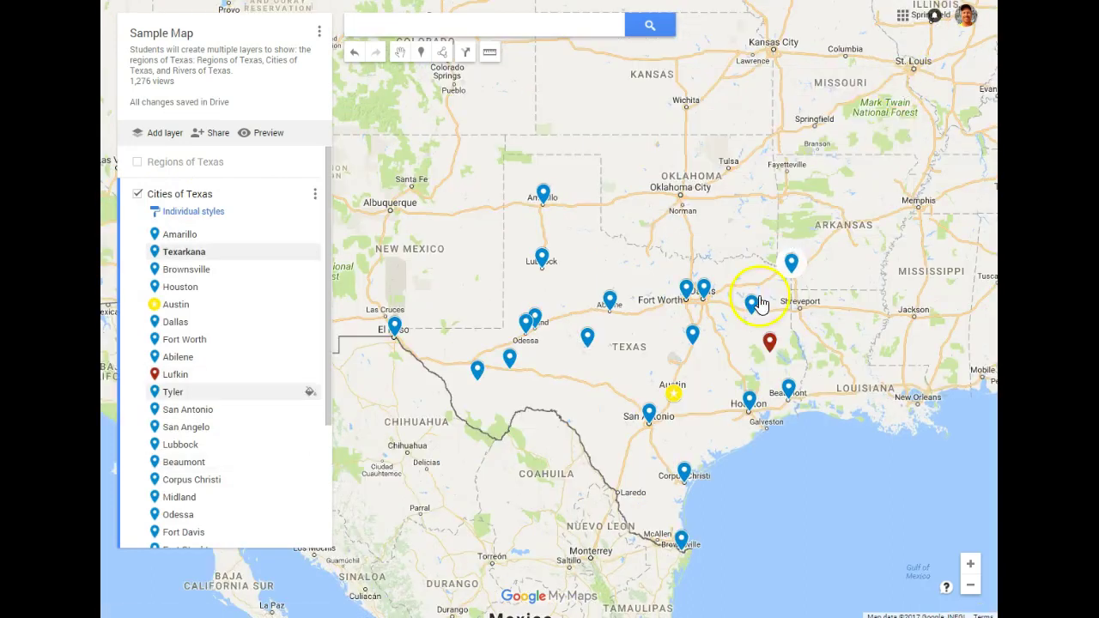
click(770, 343)
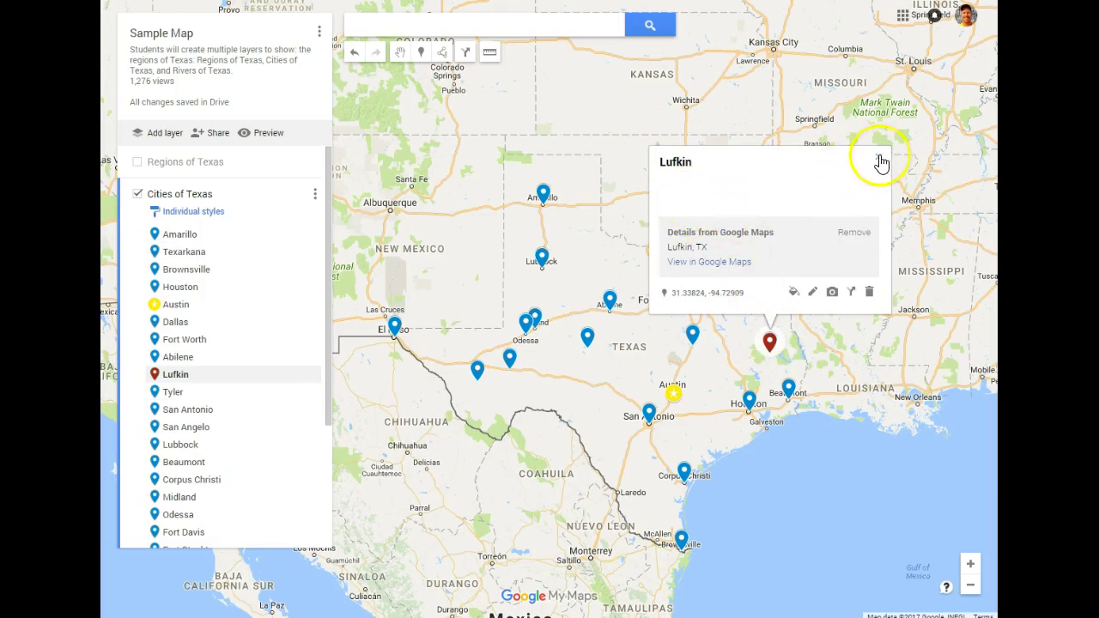
click(880, 162)
click(674, 393)
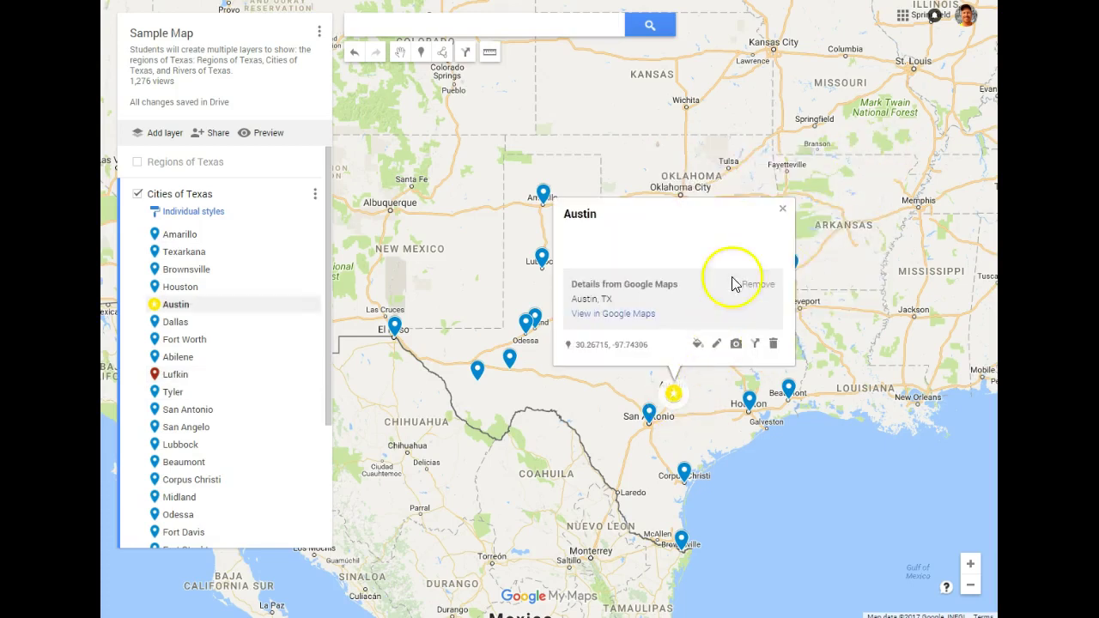
click(782, 210)
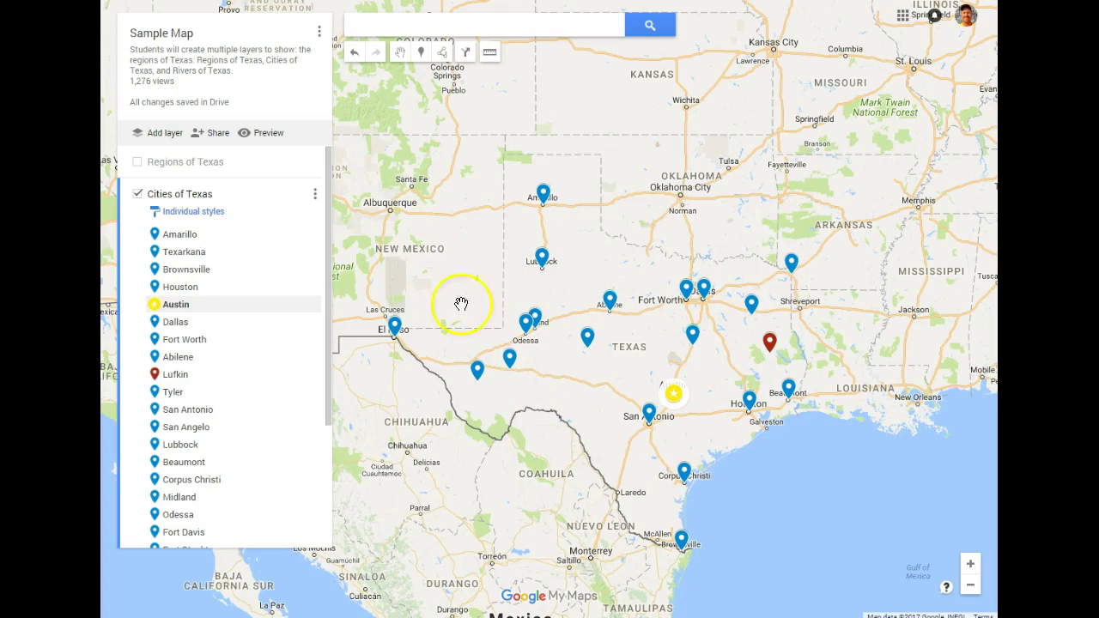
click(137, 195)
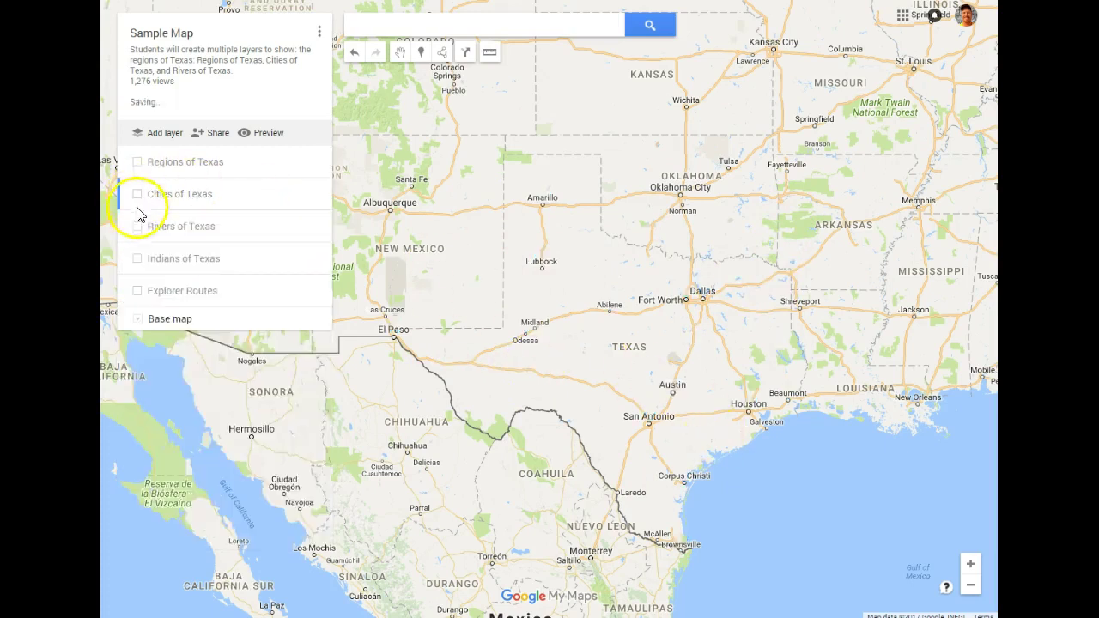
Show the Rivers of Texas layer and view the Red River's card
click(137, 226)
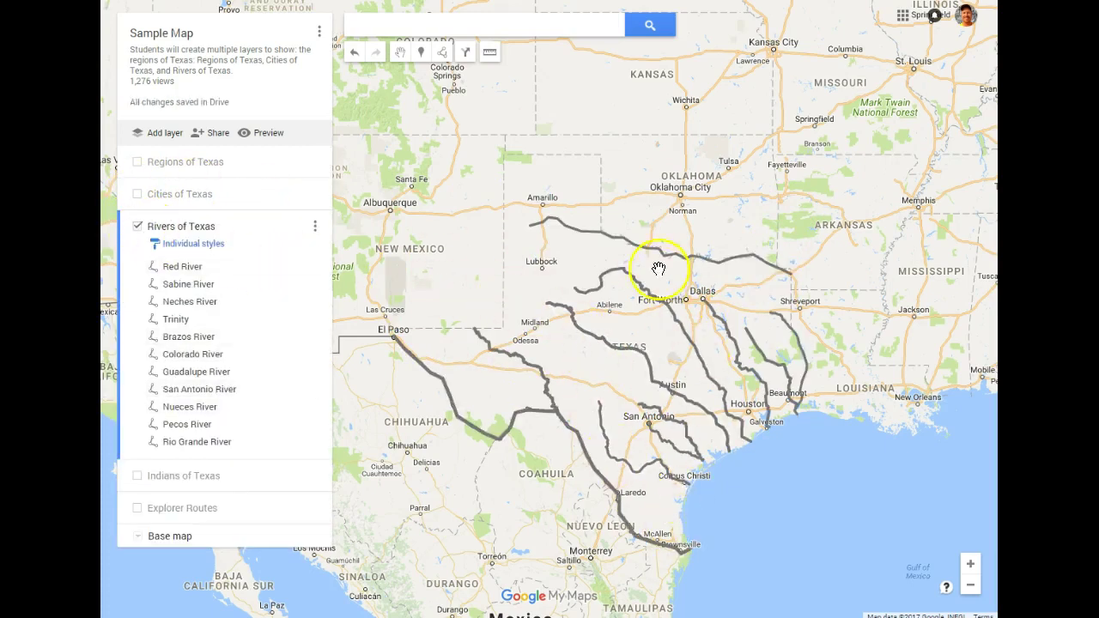
click(643, 246)
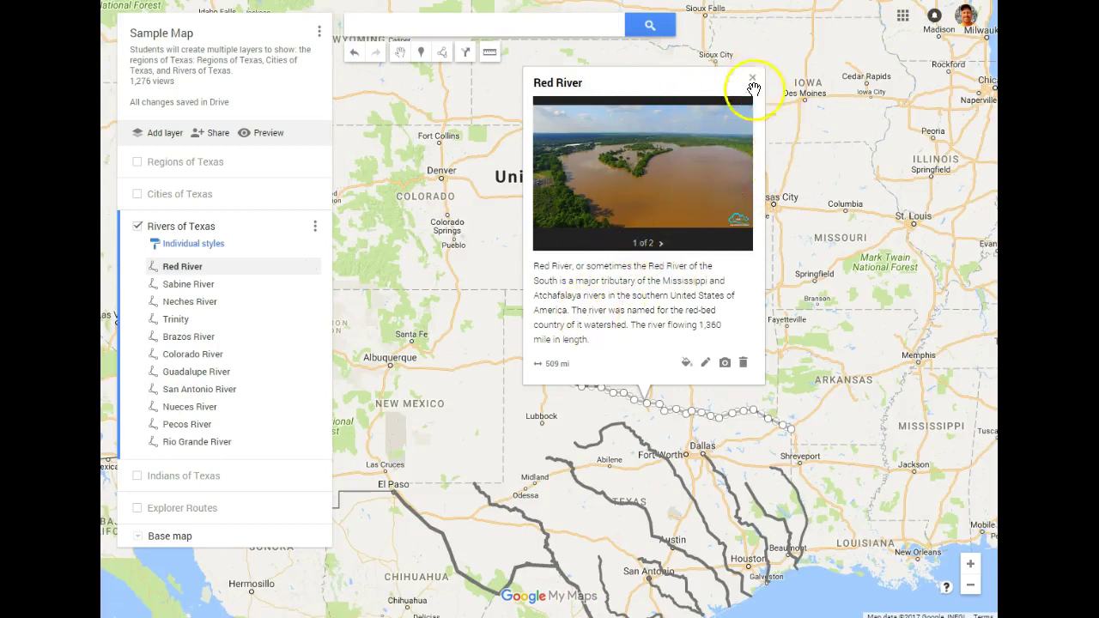
click(752, 79)
scroll(780, 344, up, 2)
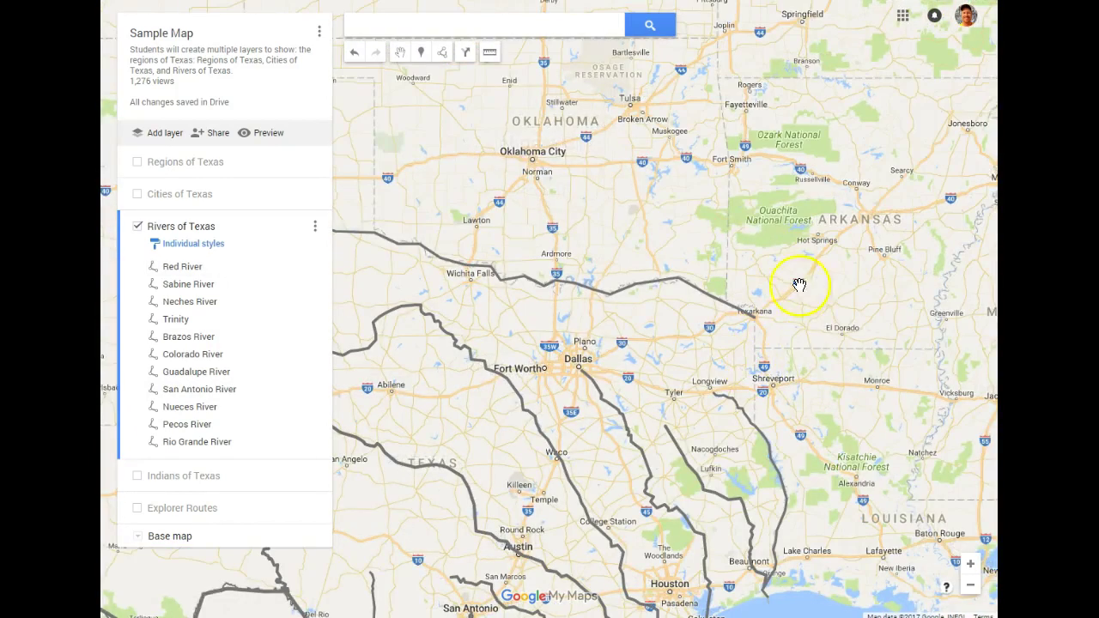
scroll(652, 211, down, 2)
drag(581, 245, 644, 229)
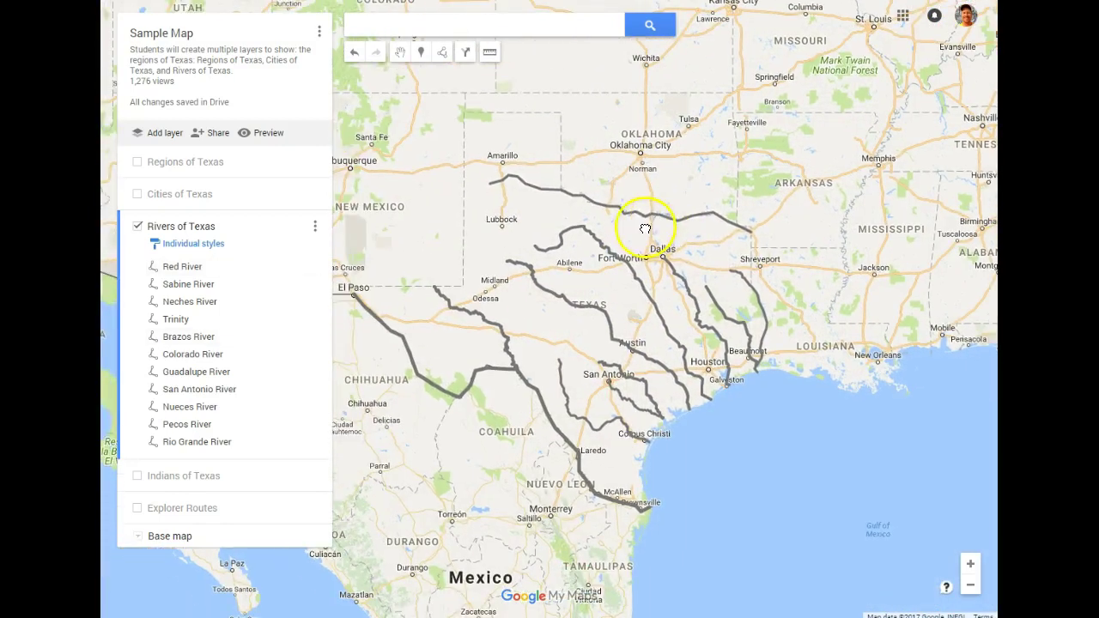
Check the Rio Grande, Brazos and Trinity river cards, then hide the rivers layer
click(400, 340)
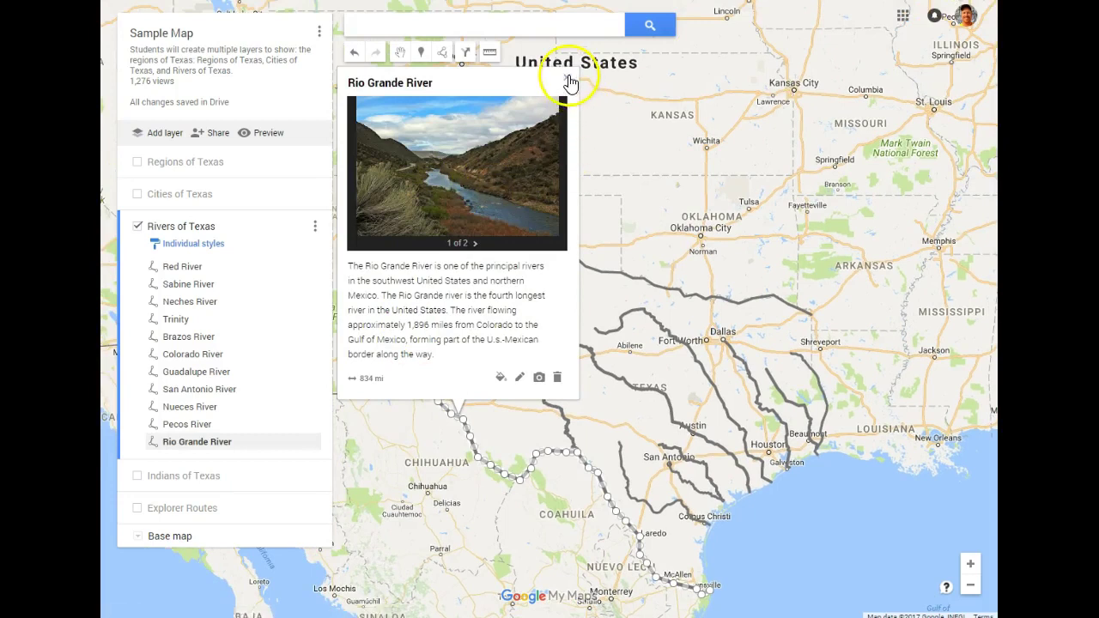
click(569, 79)
click(659, 333)
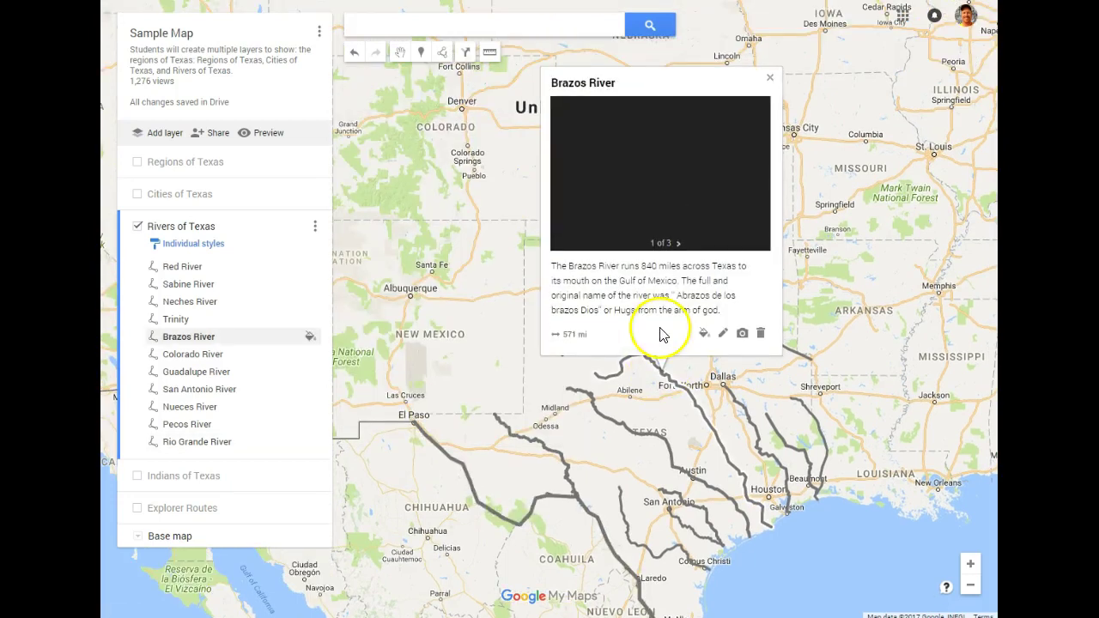
click(769, 78)
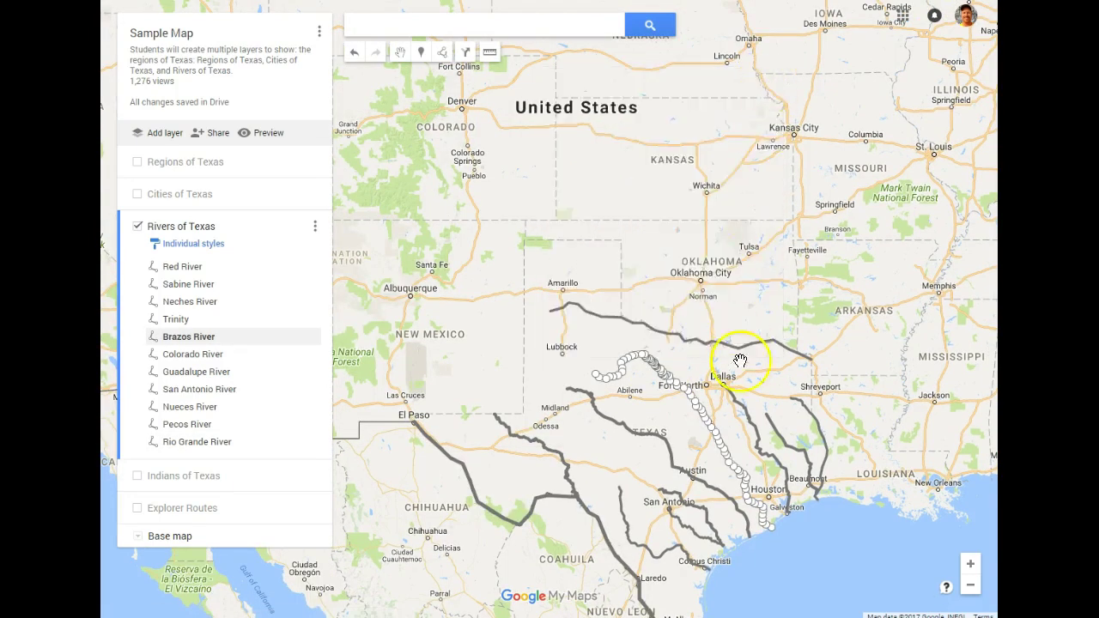
click(737, 408)
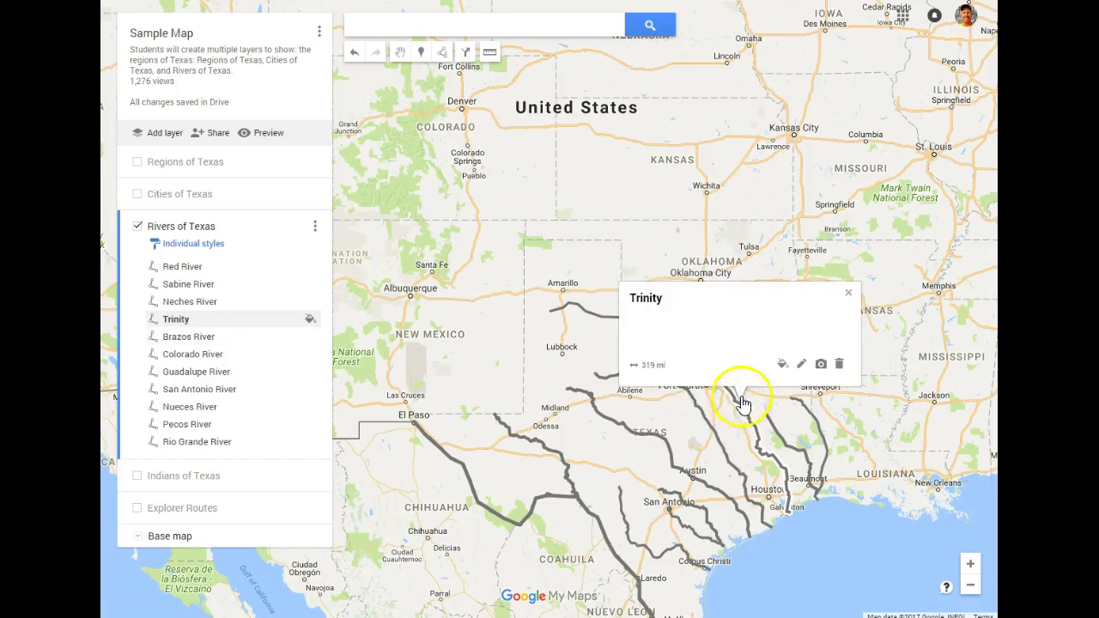
click(849, 296)
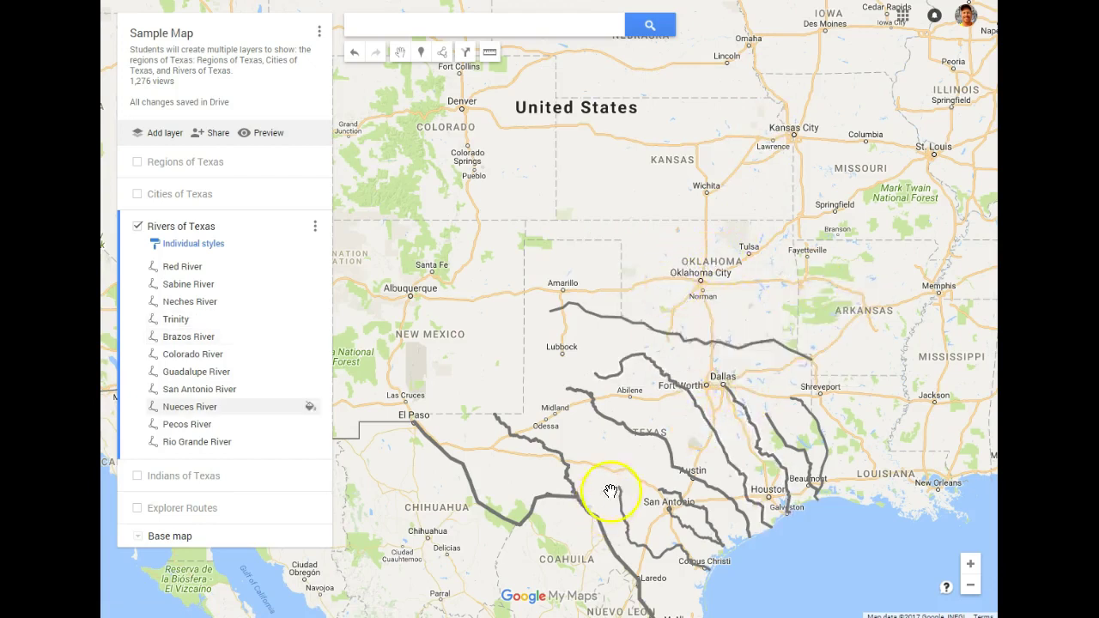
drag(610, 491, 584, 371)
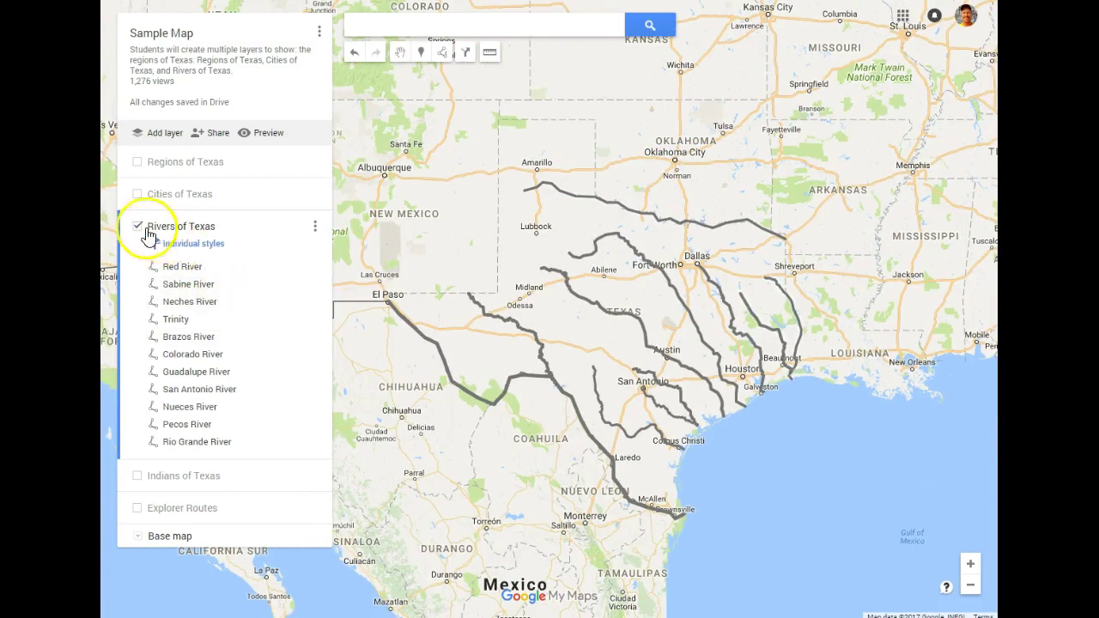
click(137, 227)
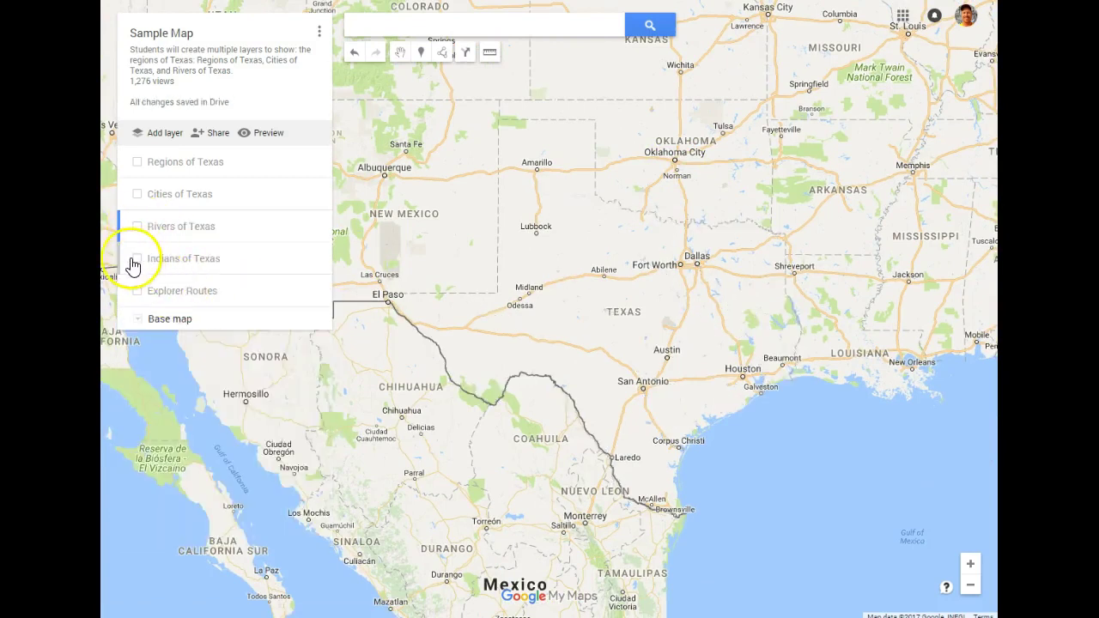
Show the Indians of Texas layer and view the Kiowa and Wichita tribe cards
click(137, 259)
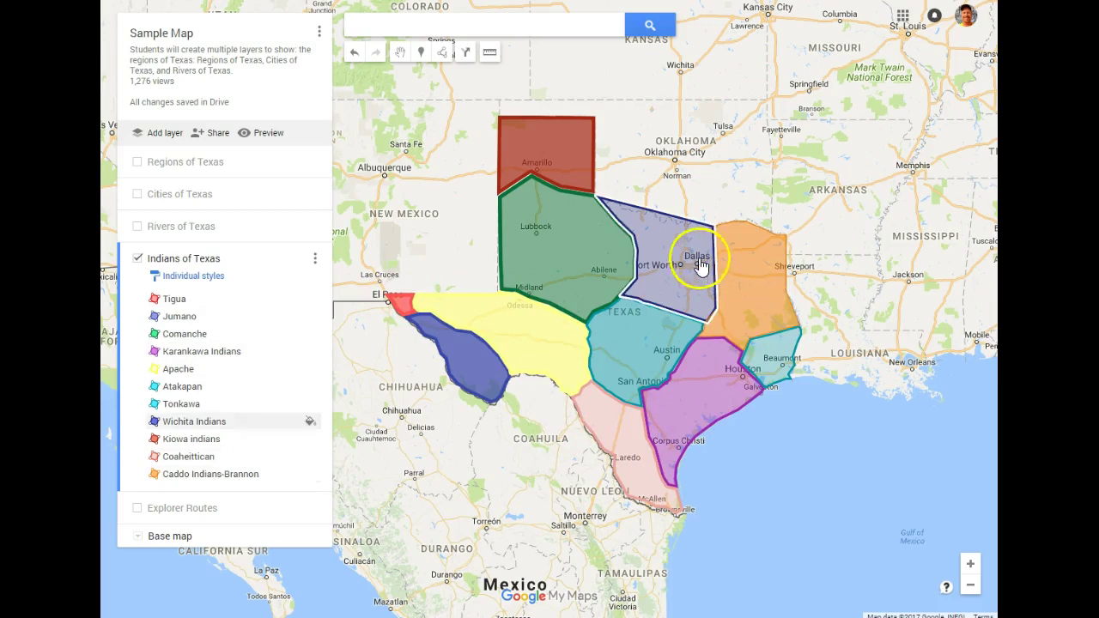
click(528, 153)
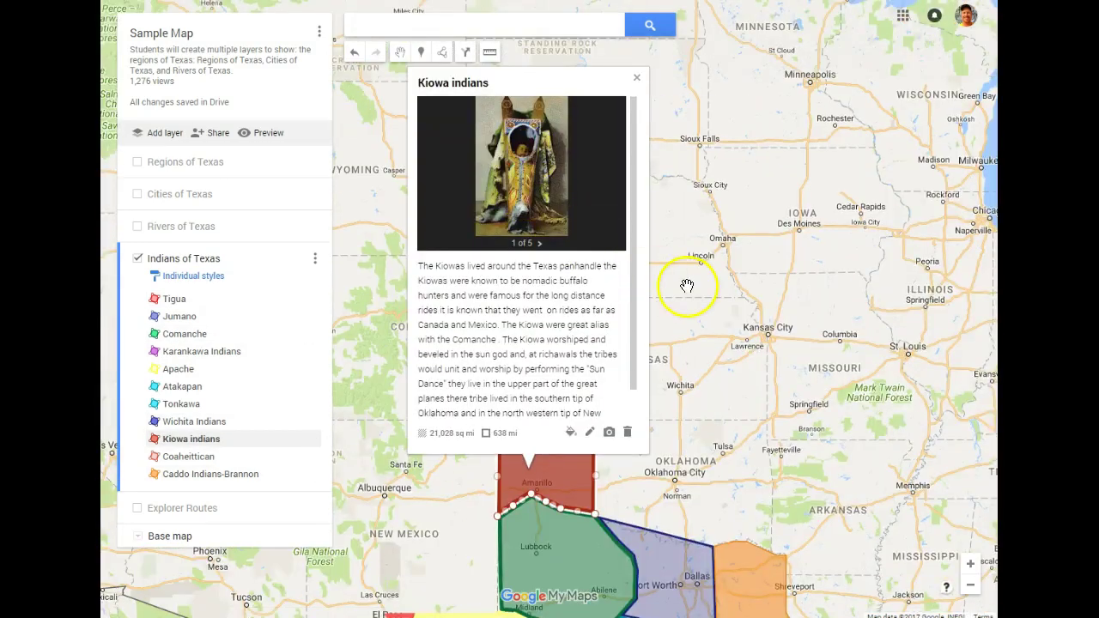
click(638, 84)
drag(675, 473, 687, 241)
drag(678, 384, 677, 343)
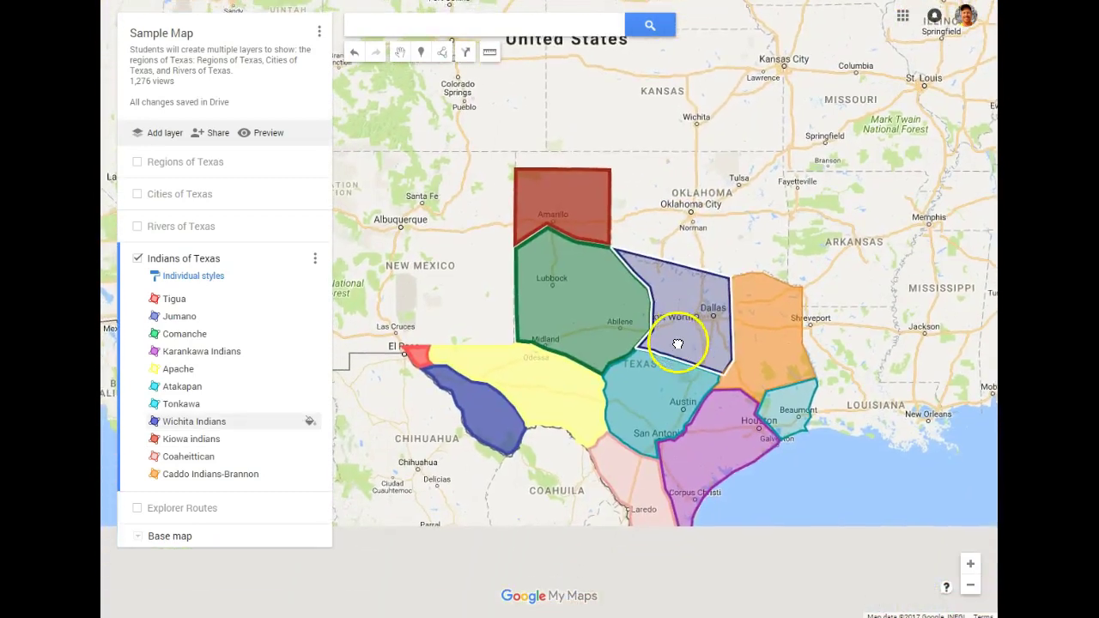
click(677, 343)
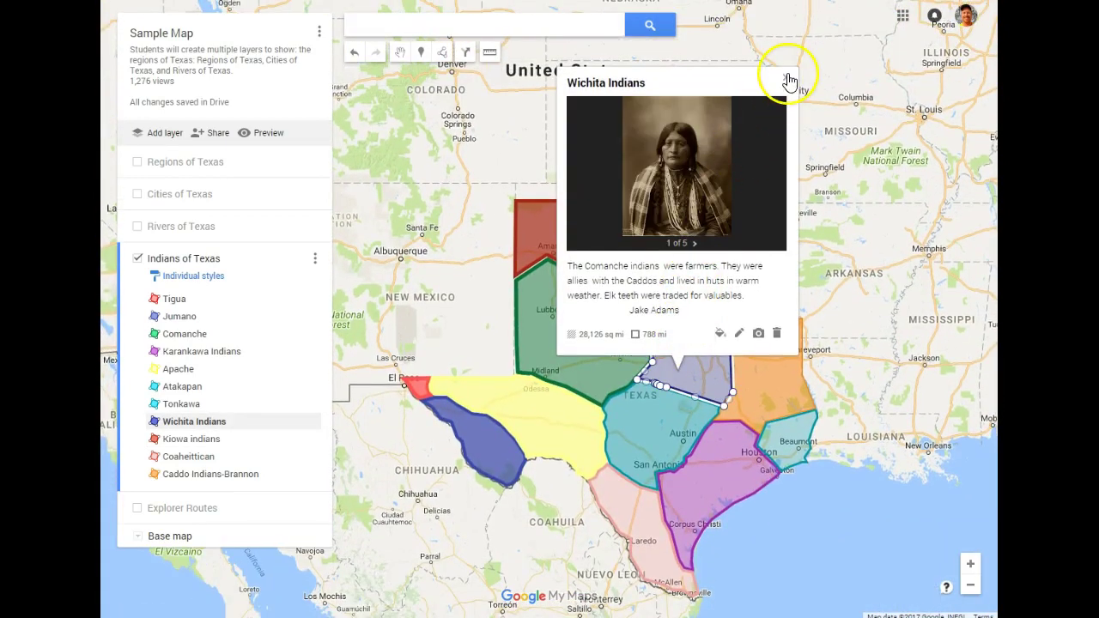
click(788, 82)
Review the Comanche, Caddo Indians-Brannon and Tonkawa tribe cards
click(589, 318)
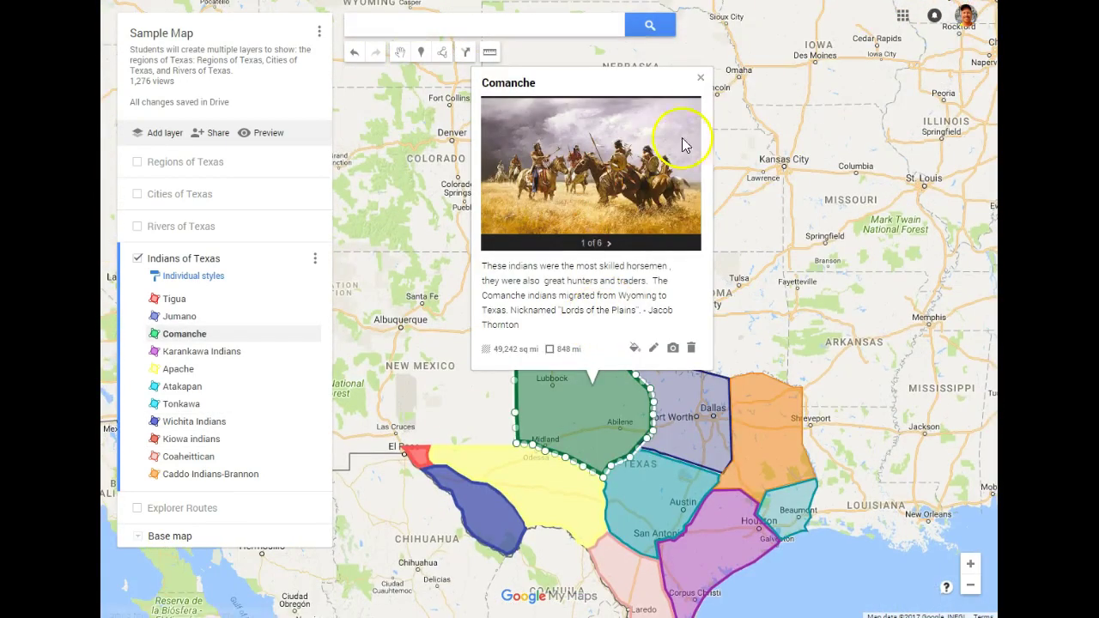
click(701, 82)
click(769, 434)
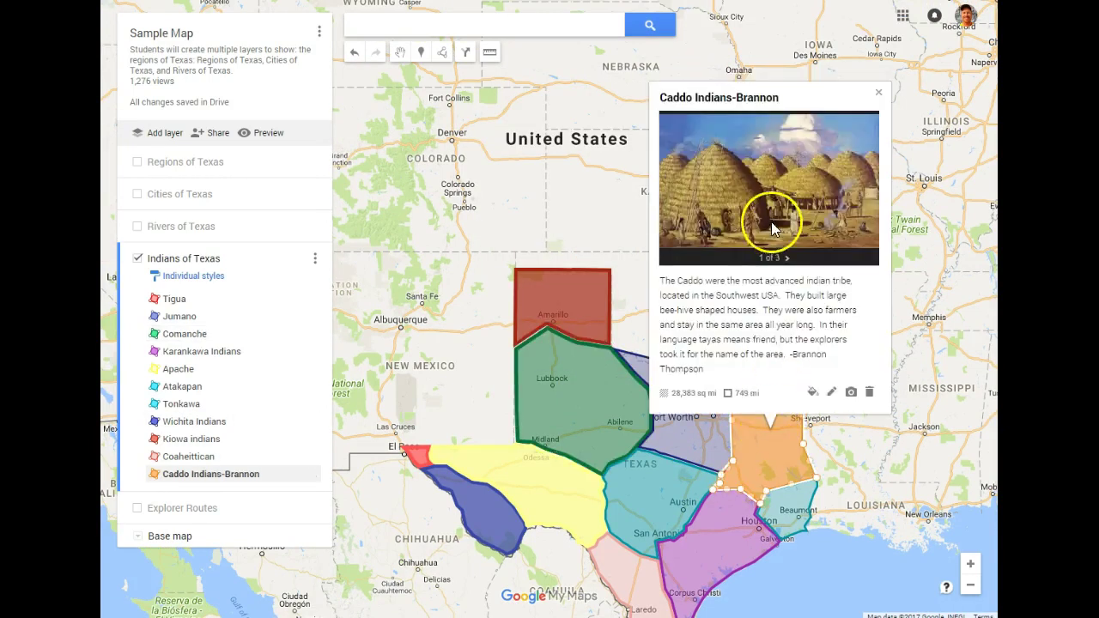
click(878, 95)
drag(762, 294, 752, 167)
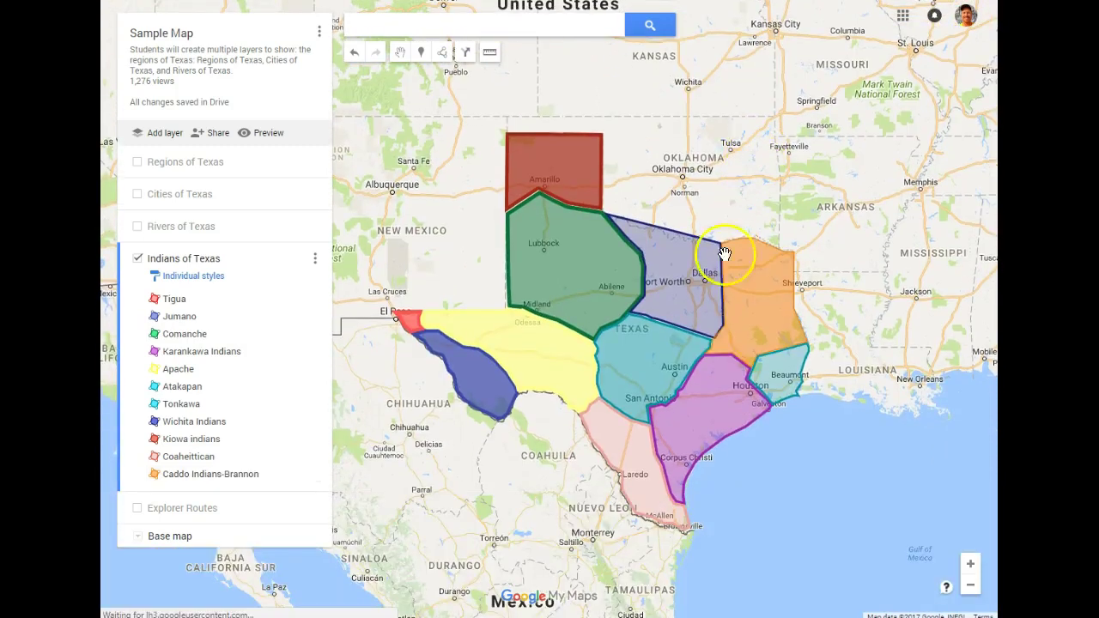
click(632, 369)
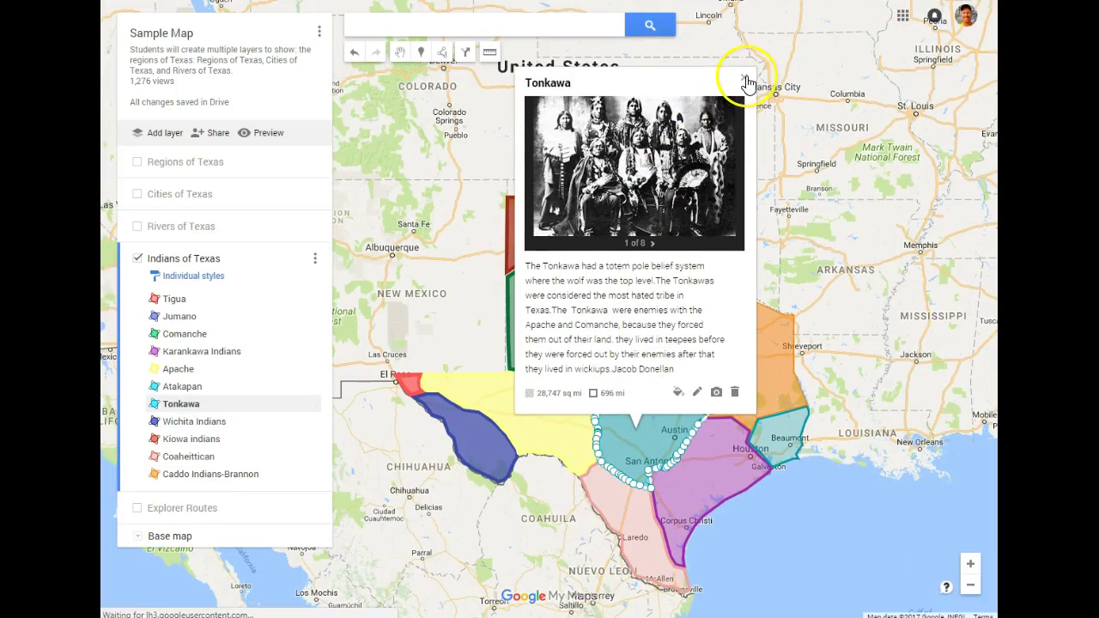
click(743, 78)
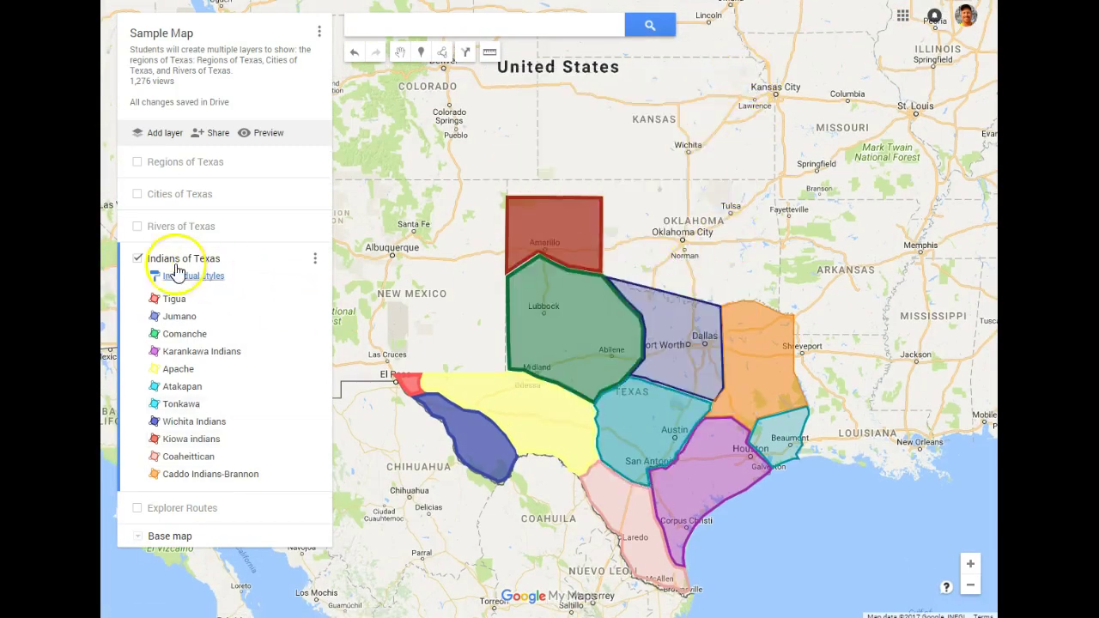
Swap Indians of Texas for the Explorer Routes layer and follow the routes east to Spain
click(138, 259)
click(137, 291)
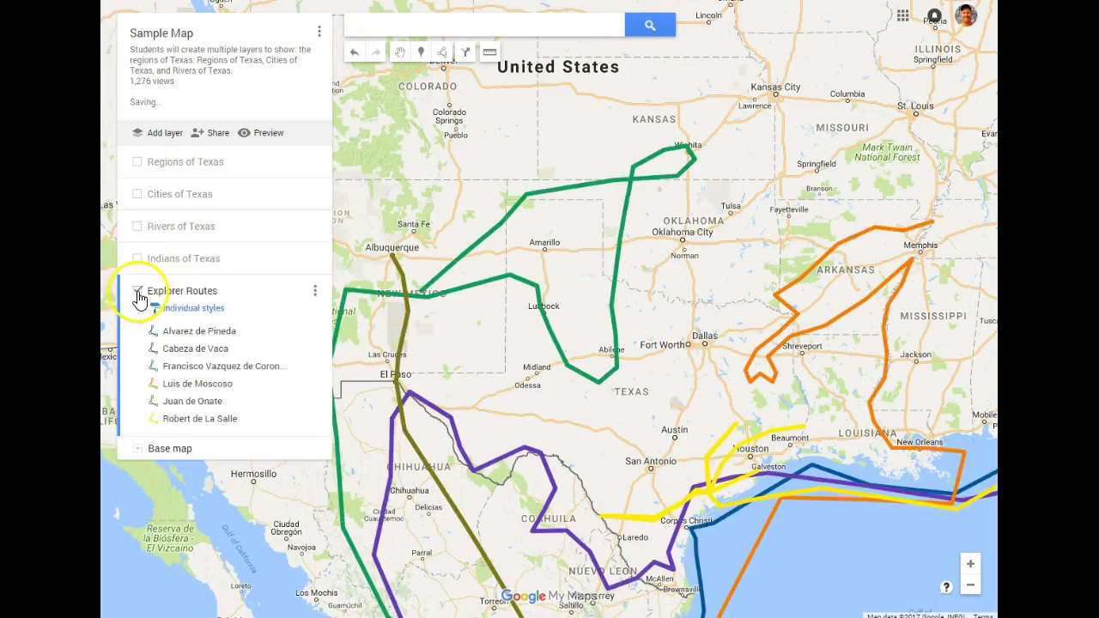
scroll(699, 295, down, 2)
drag(700, 296, 484, 269)
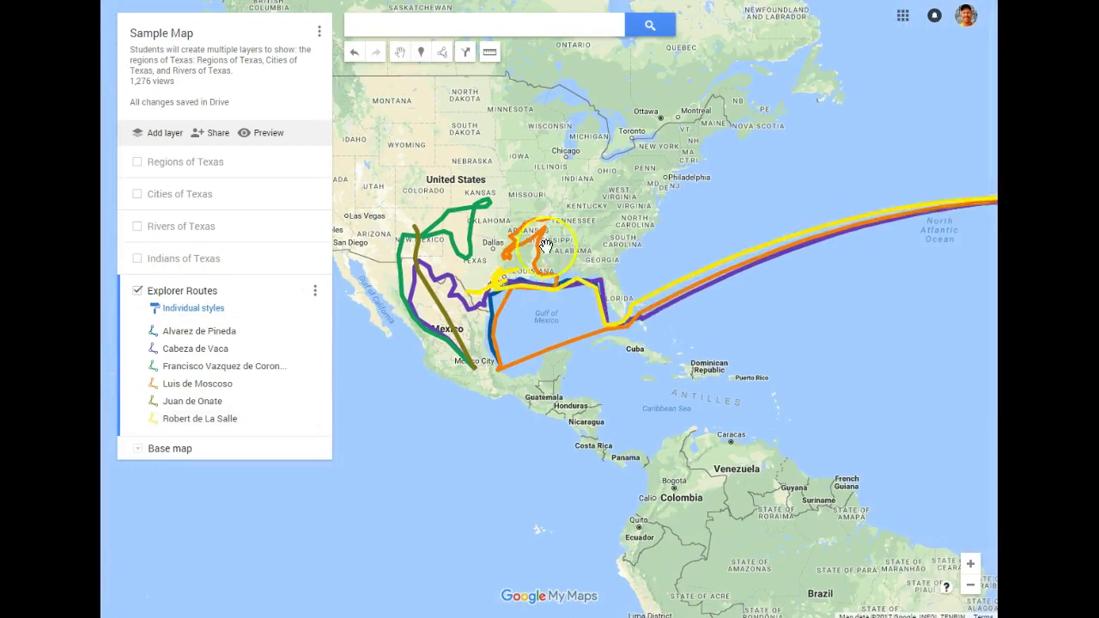
drag(816, 302, 535, 326)
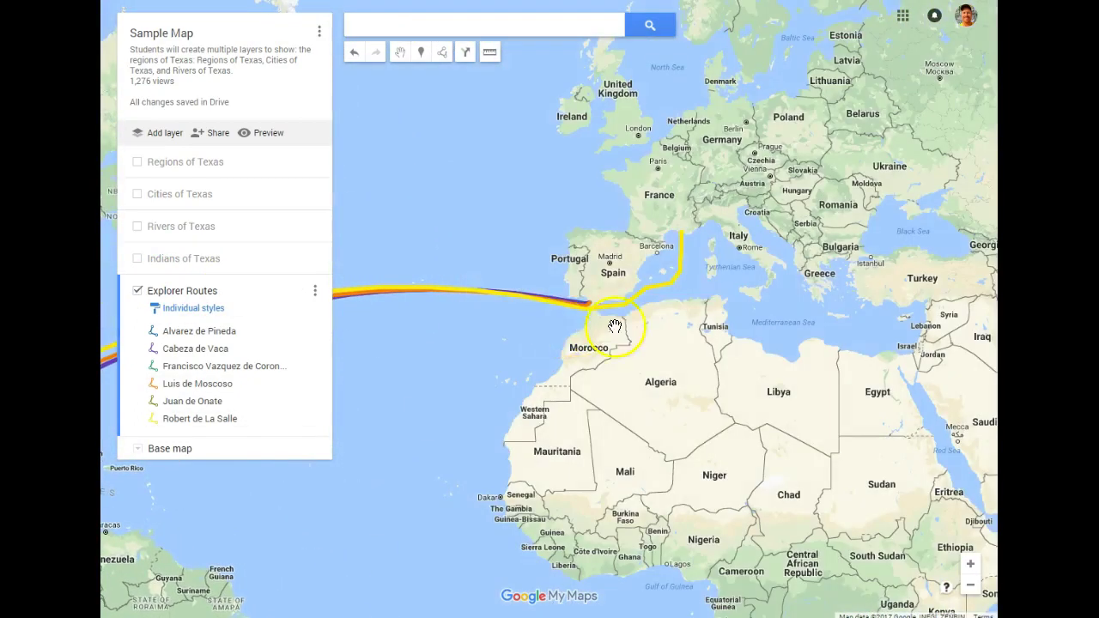
drag(456, 374, 831, 332)
Step through the Alvarez de Pineda, Cabeza de Vaca, Coronado, Moscoso and Juan de Onate route details
drag(658, 372, 731, 357)
scroll(732, 352, up, 1)
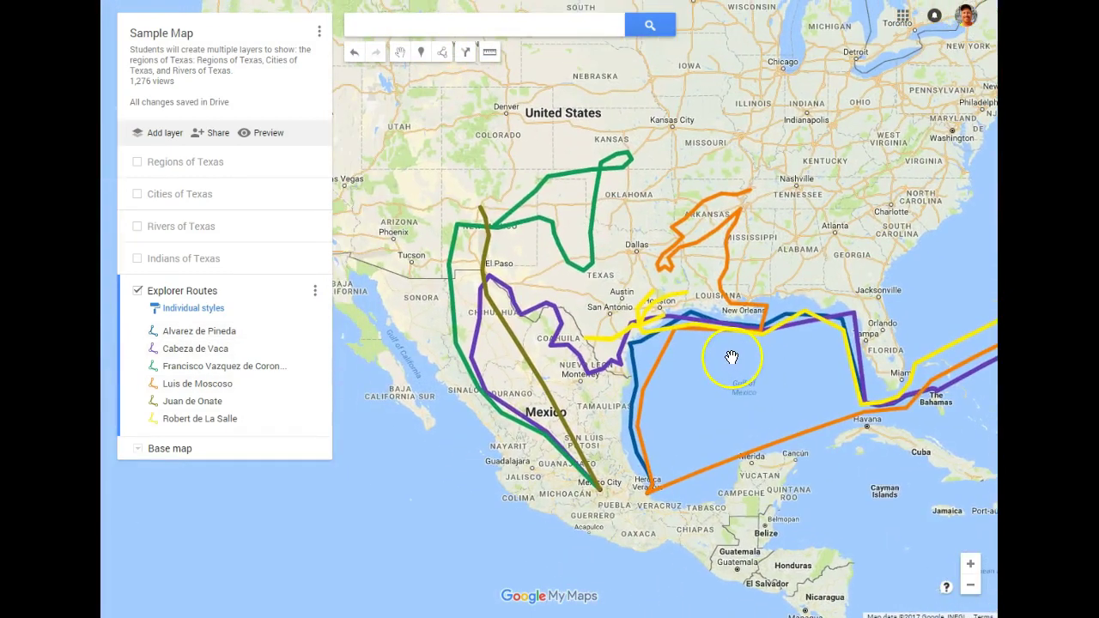
click(214, 335)
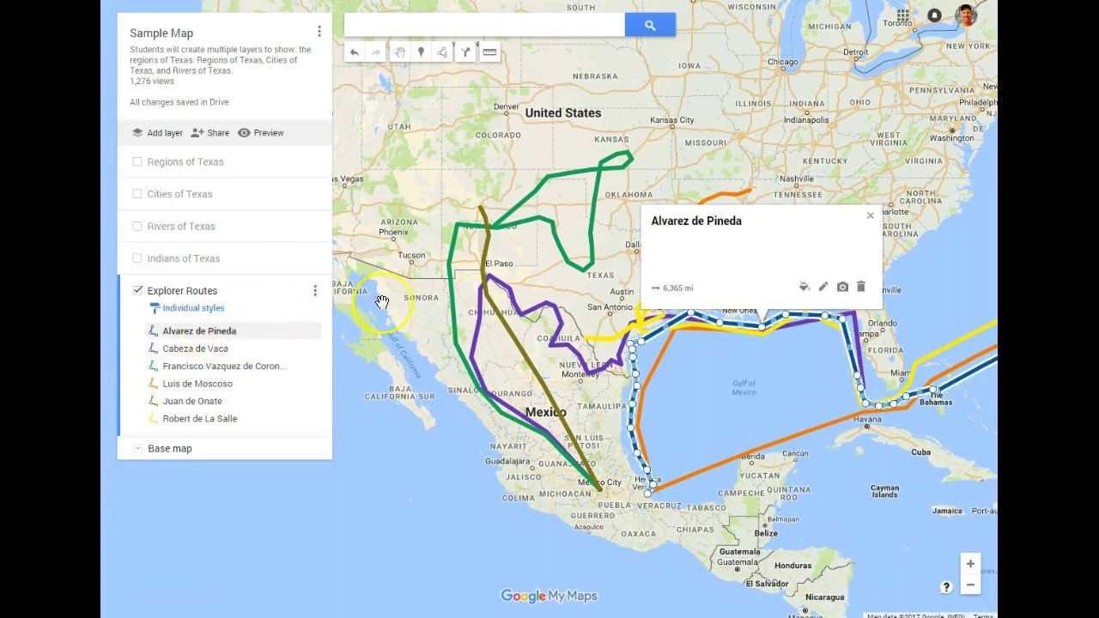
click(203, 352)
click(206, 366)
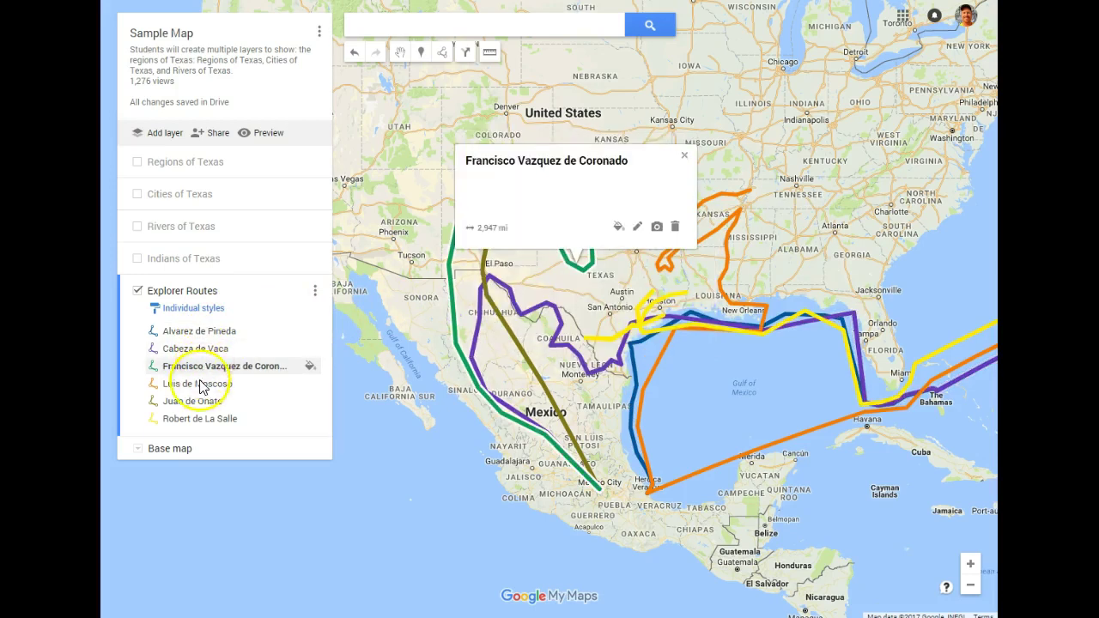
click(198, 387)
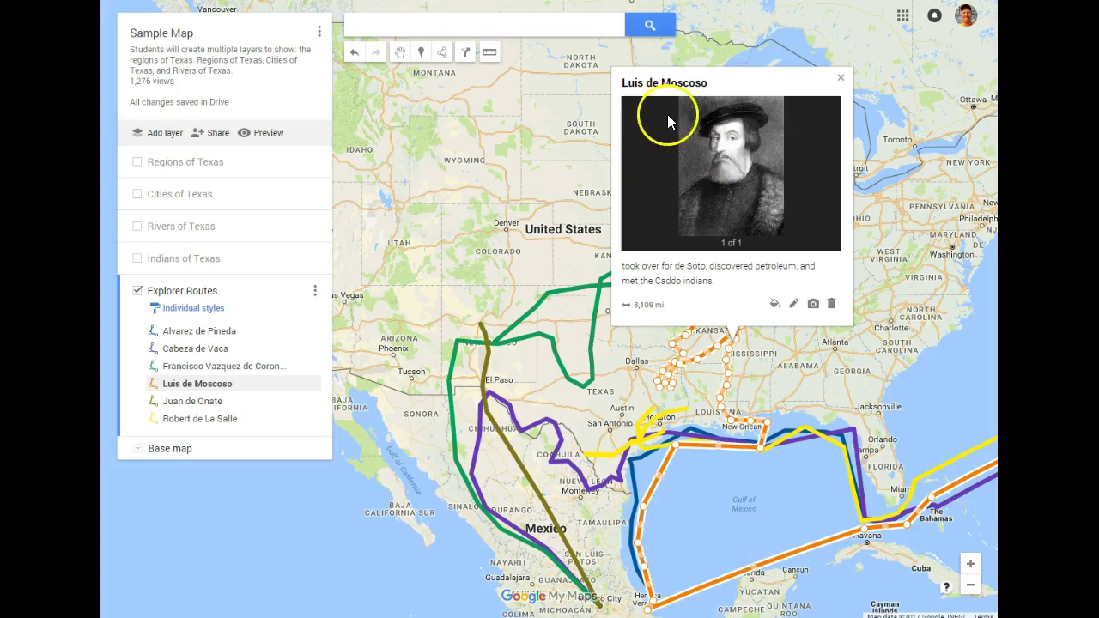
click(190, 402)
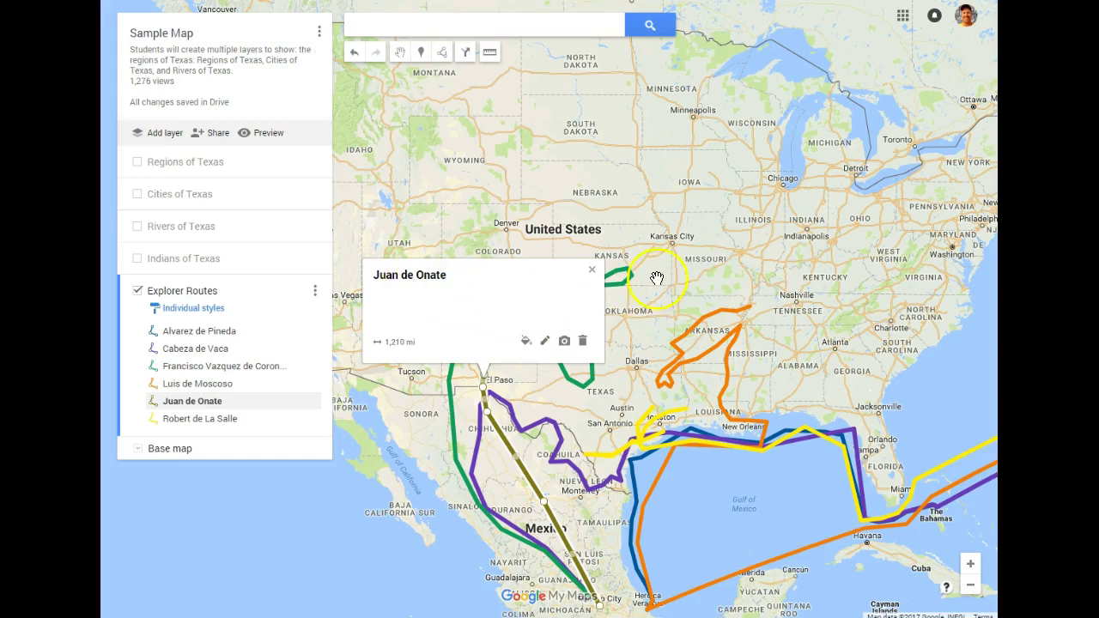
drag(658, 282, 741, 200)
Recolour the Juan de Onate route brown and reopen it to edit its title and description
click(607, 264)
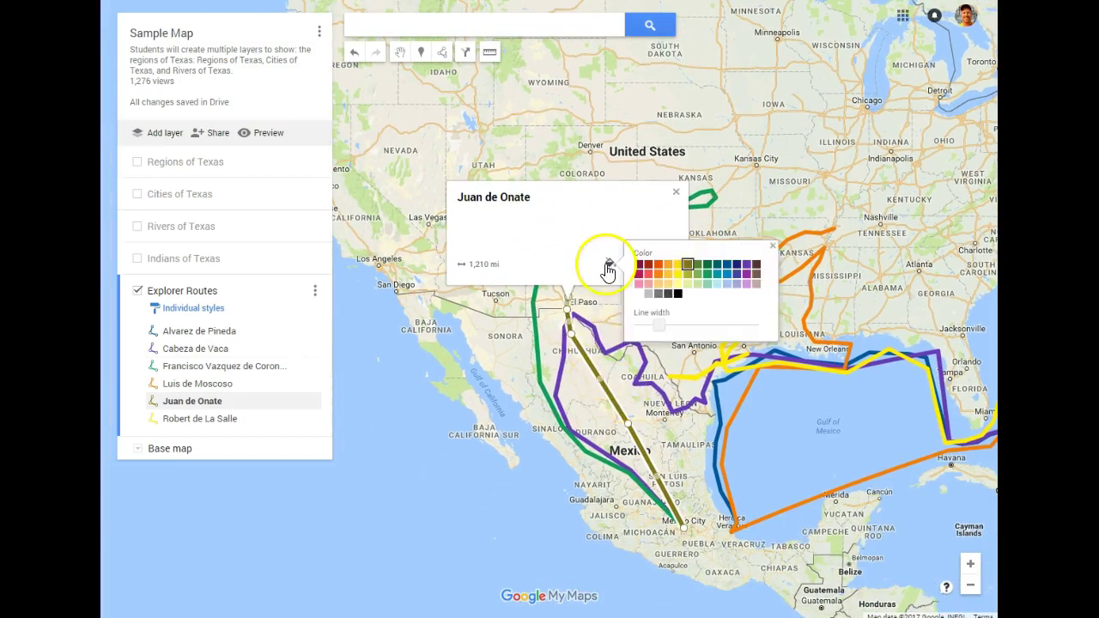
click(757, 269)
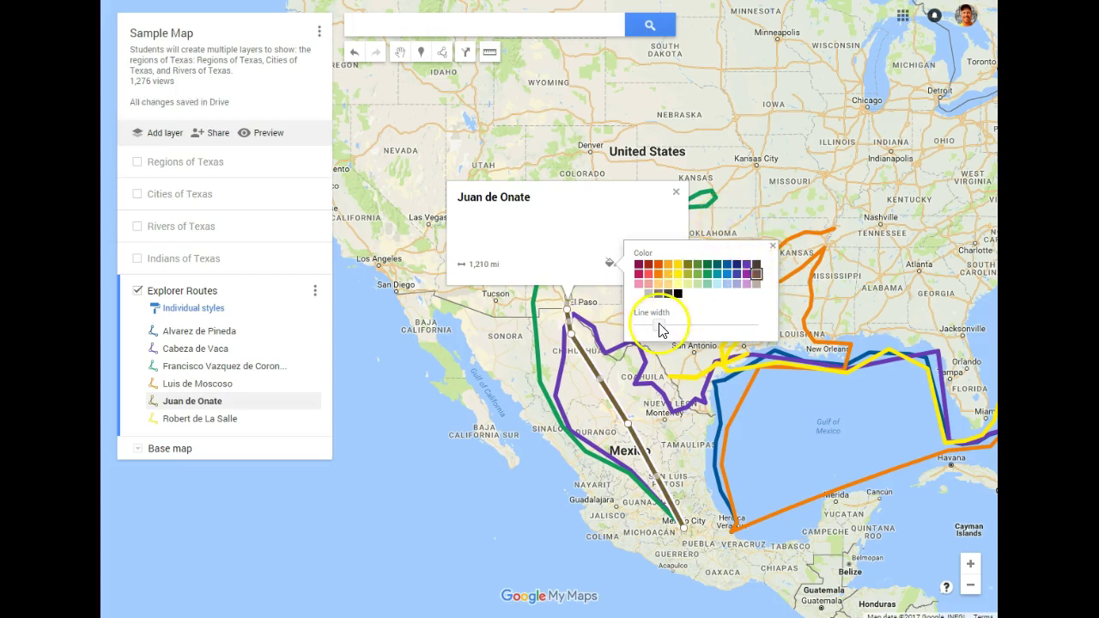
click(448, 404)
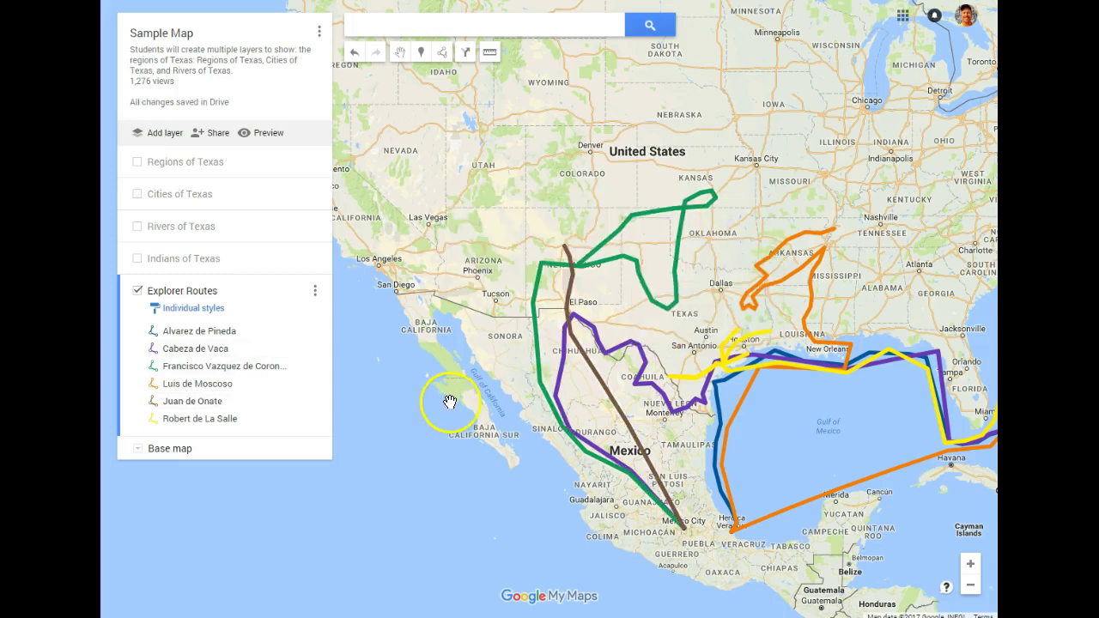
click(193, 401)
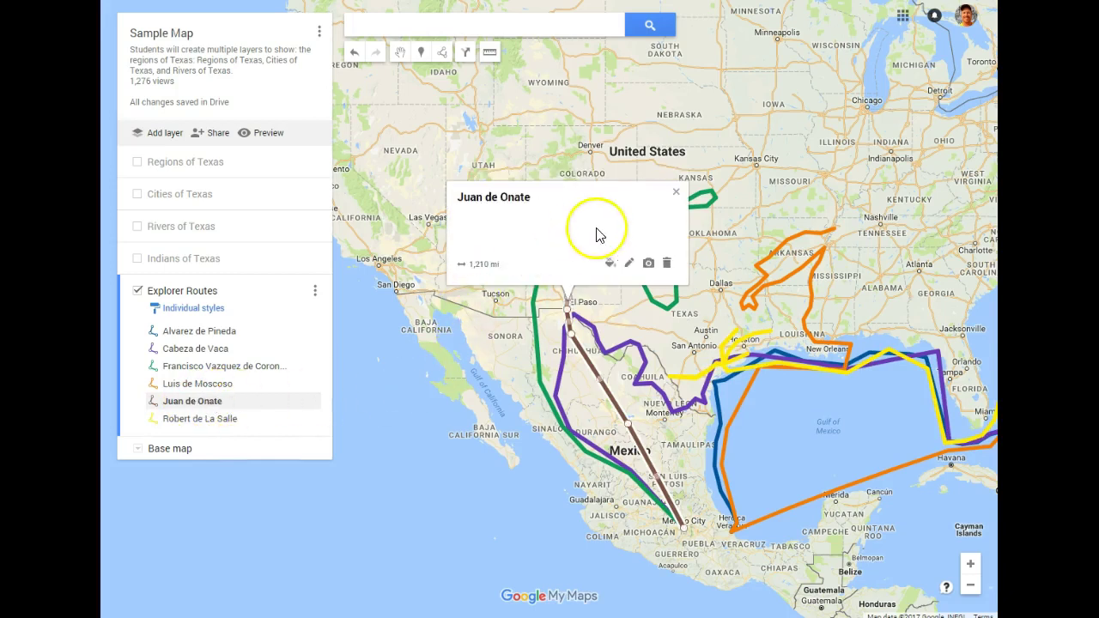
click(630, 265)
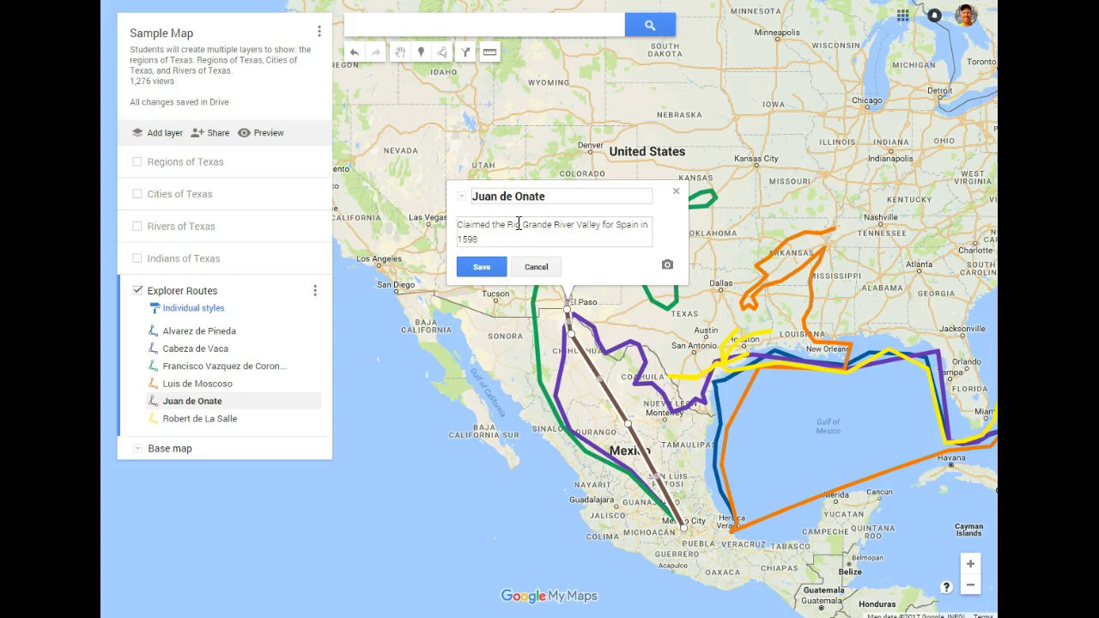
Attach the rider image from a Google search for 'Juan de Onate', save, and close the card
click(667, 266)
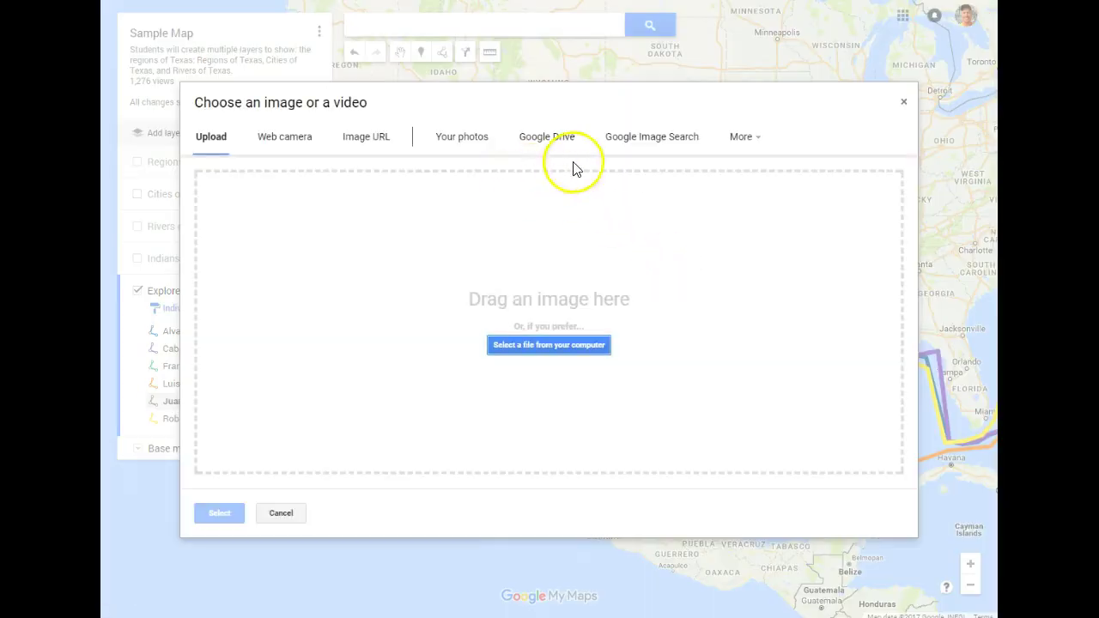
click(685, 140)
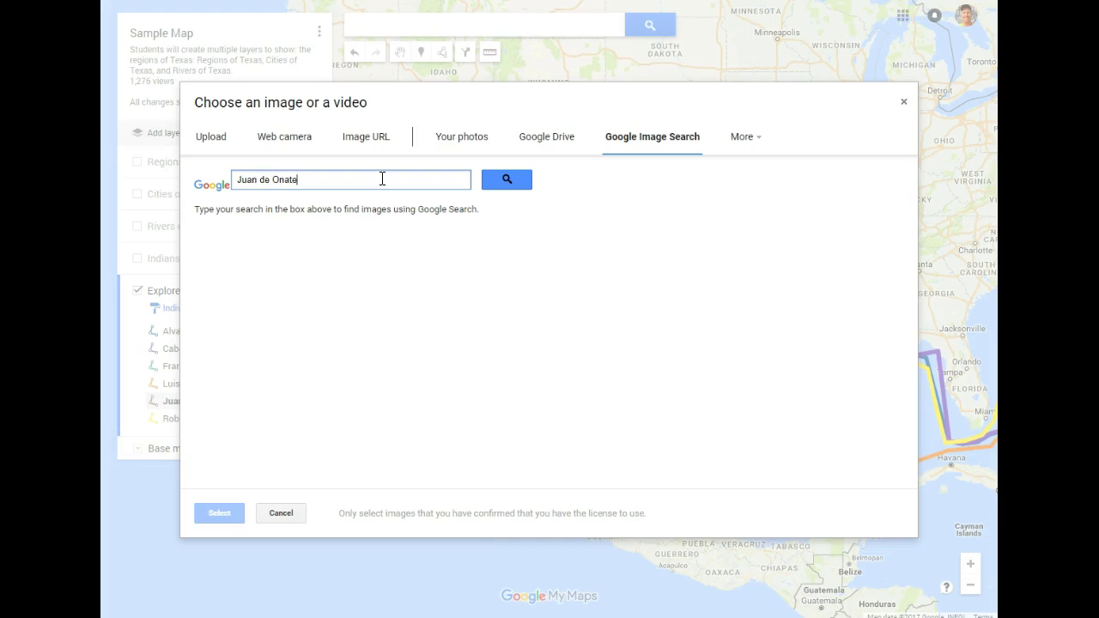
text(Juan de Onate)
key(Return)
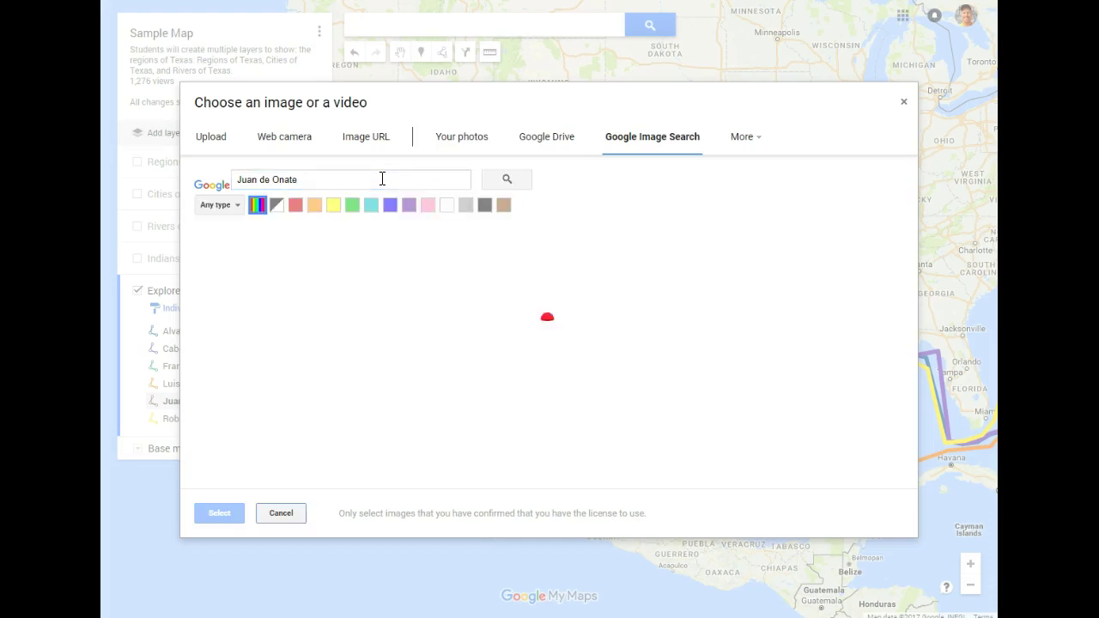
click(230, 280)
click(230, 442)
click(221, 515)
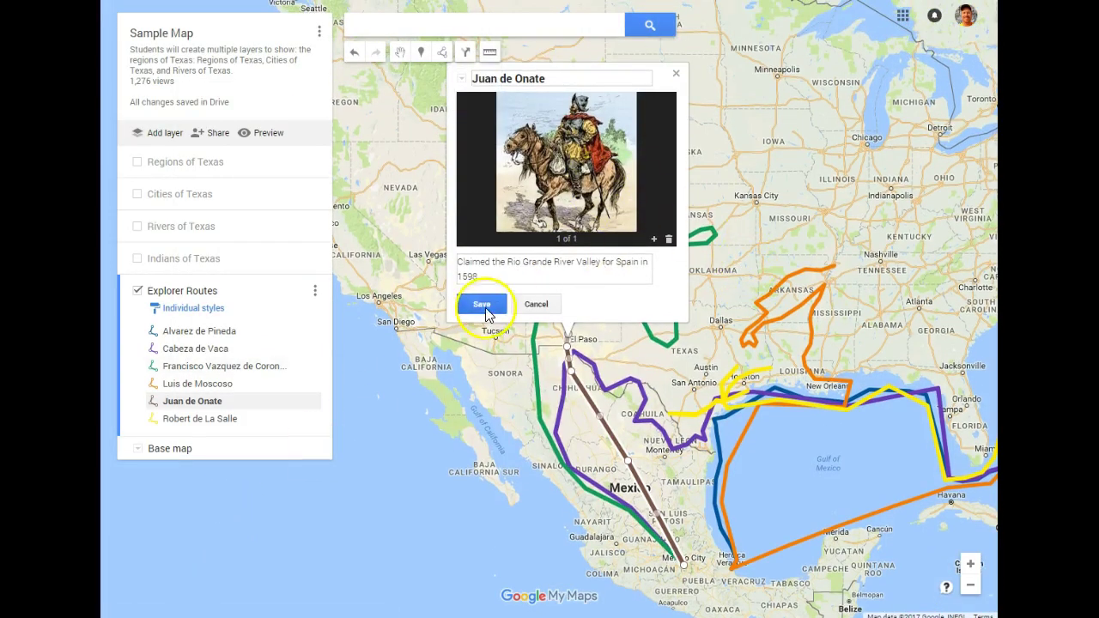
click(484, 309)
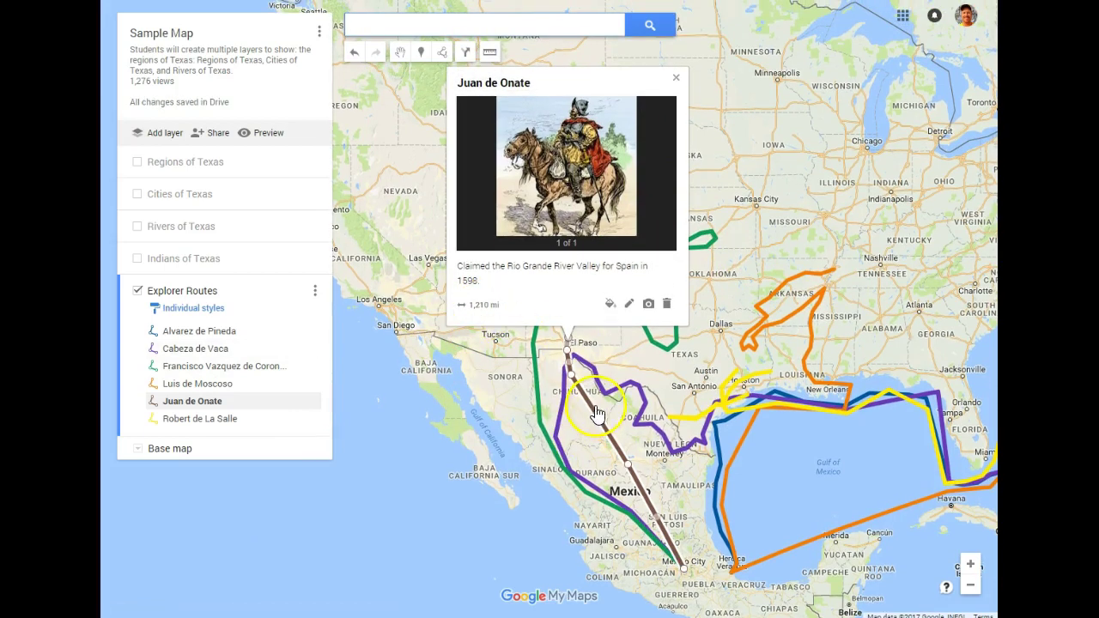
click(799, 175)
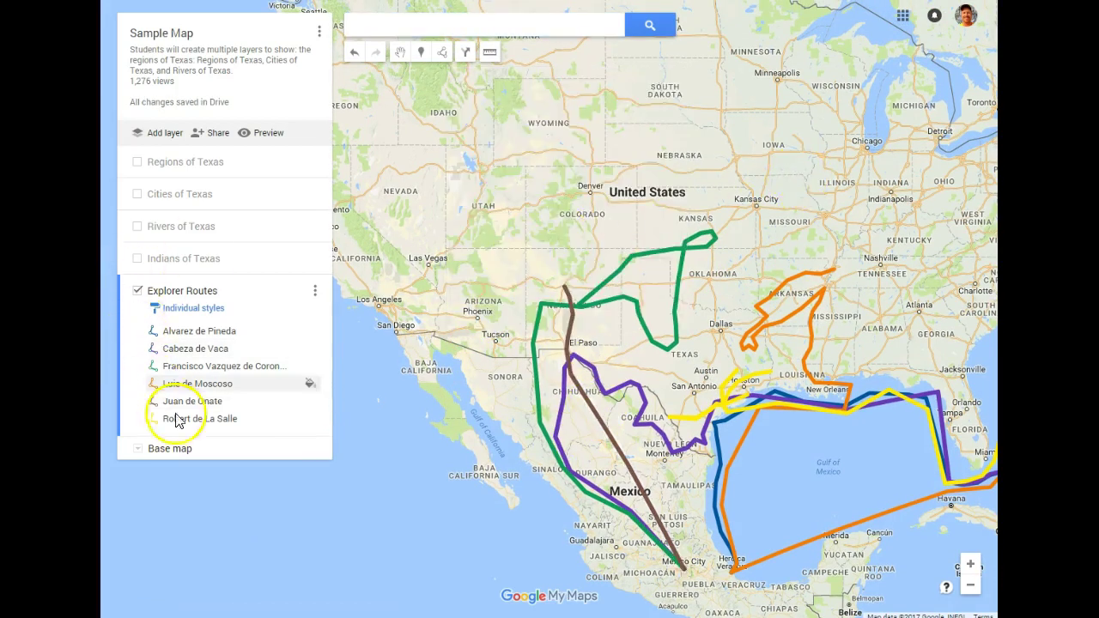
Hide the Explorer Routes layer, recentre on Texas, then turn the routes back on
click(137, 292)
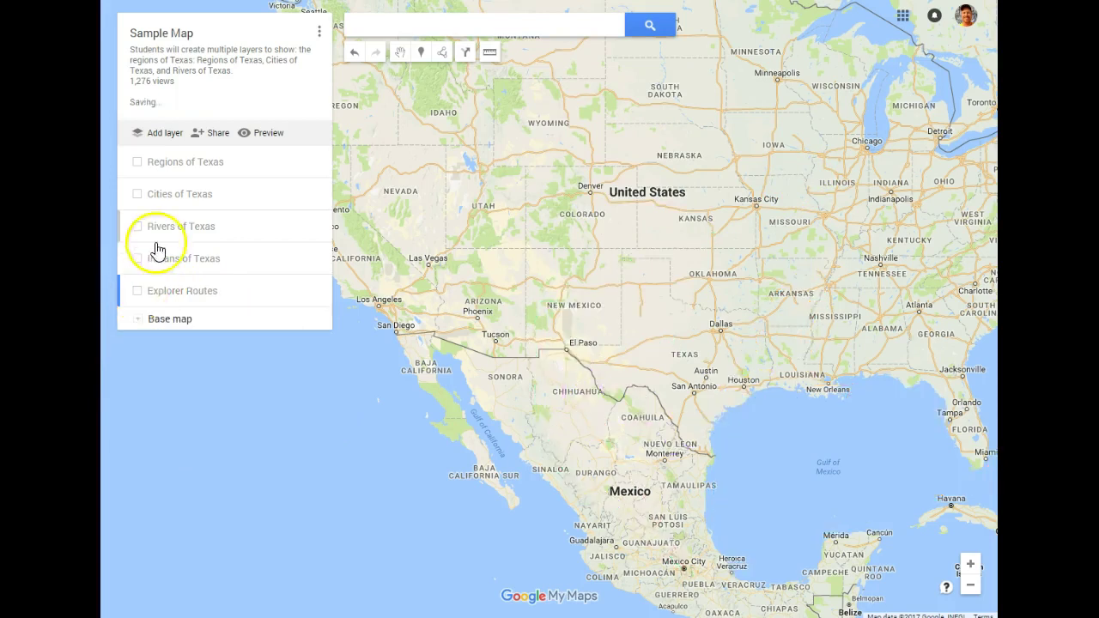
drag(740, 223, 707, 172)
scroll(674, 183, up, 1)
drag(672, 264, 668, 168)
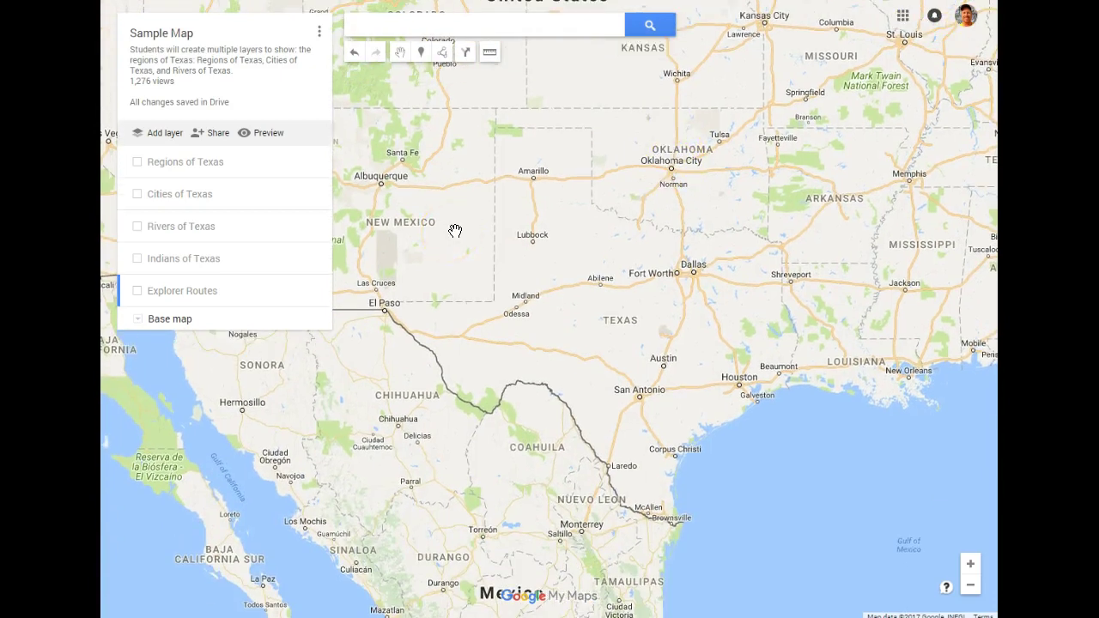
click(136, 293)
scroll(600, 311, down, 1)
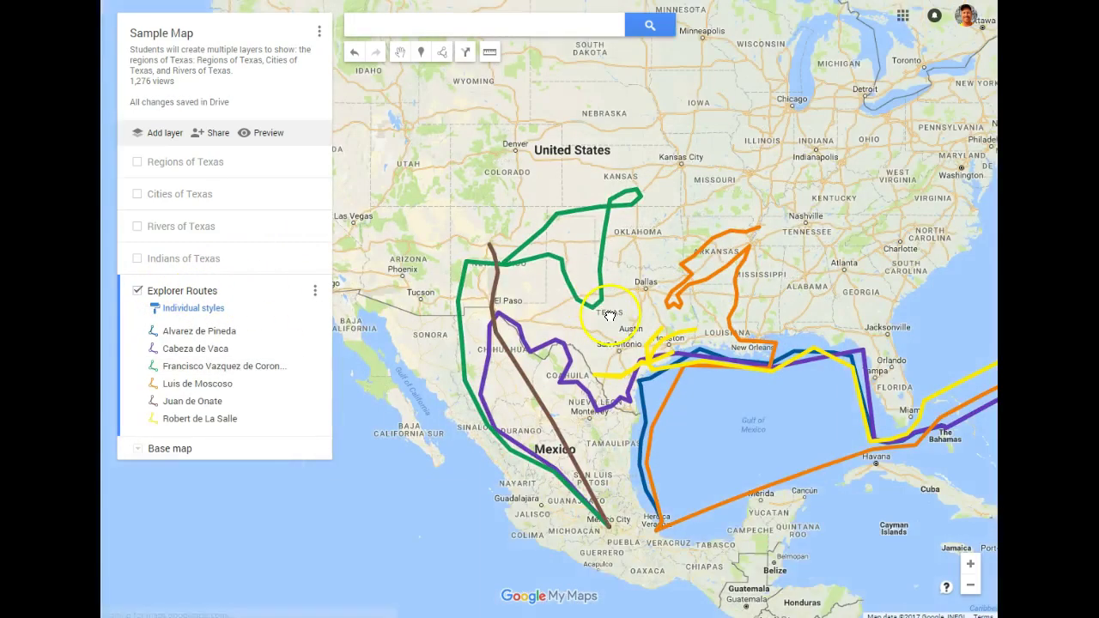
Turn on the Indians of Texas tribe areas briefly, then hide them again
click(138, 259)
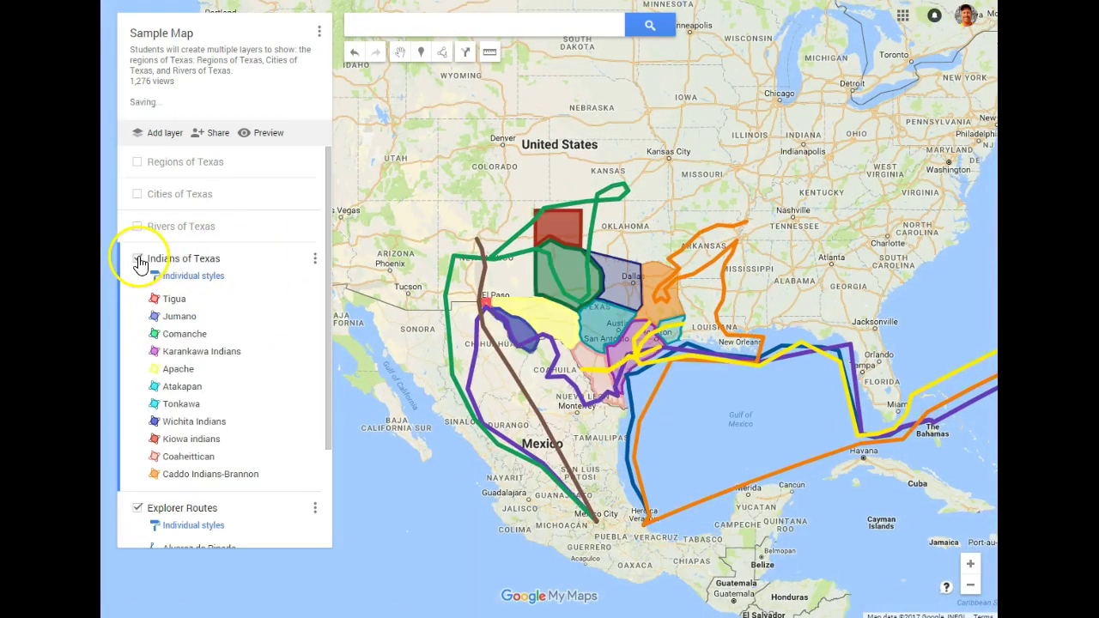
scroll(635, 325, up, 1)
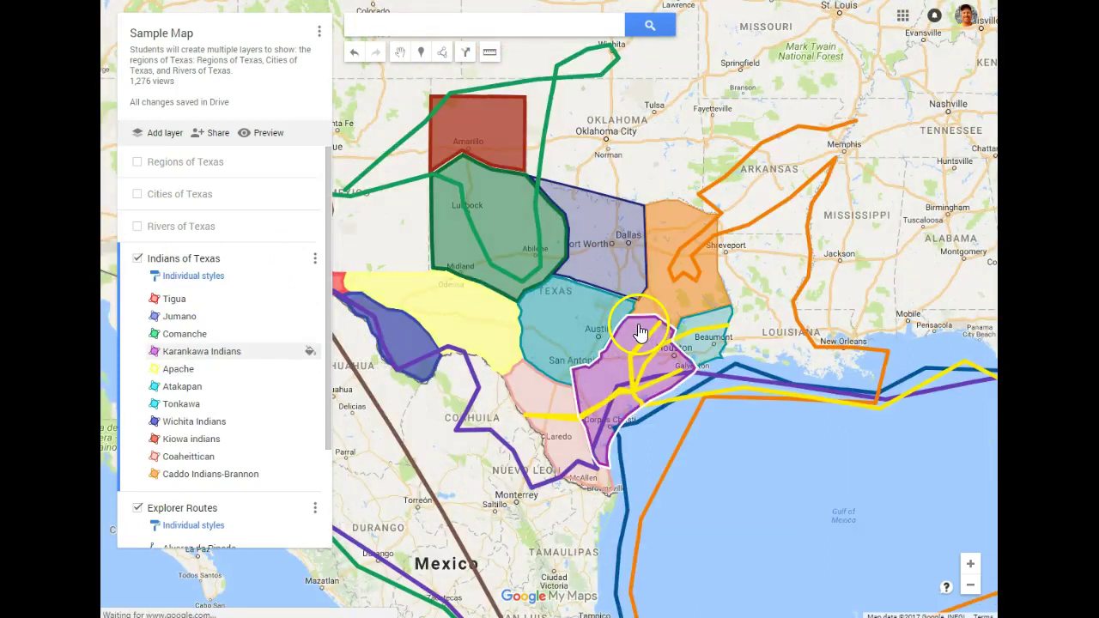
scroll(238, 307, down, 2)
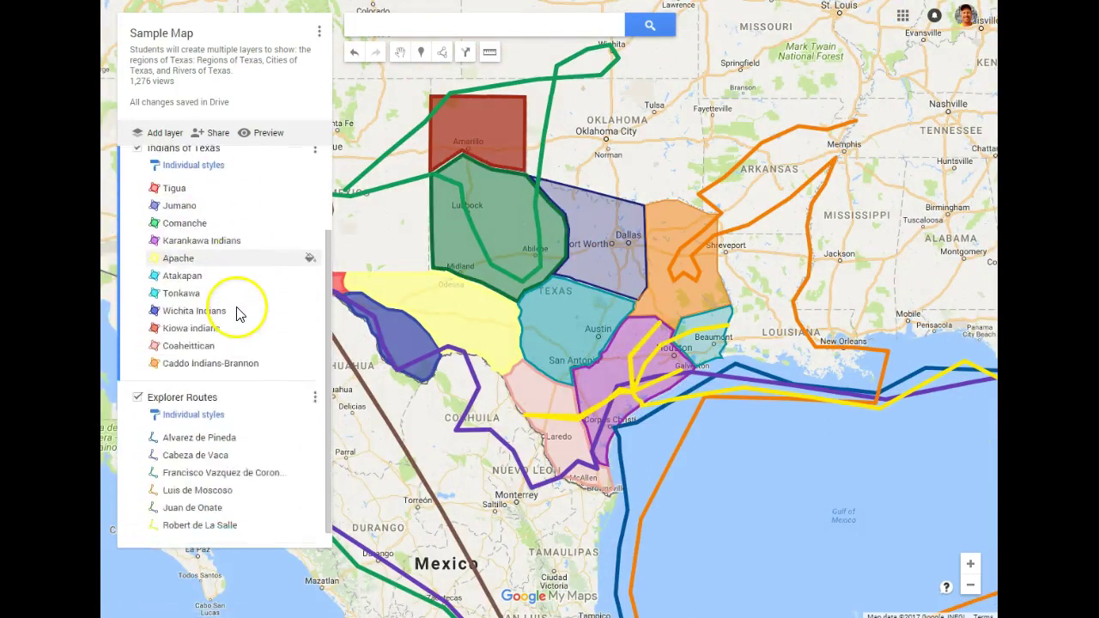
scroll(223, 287, up, 1)
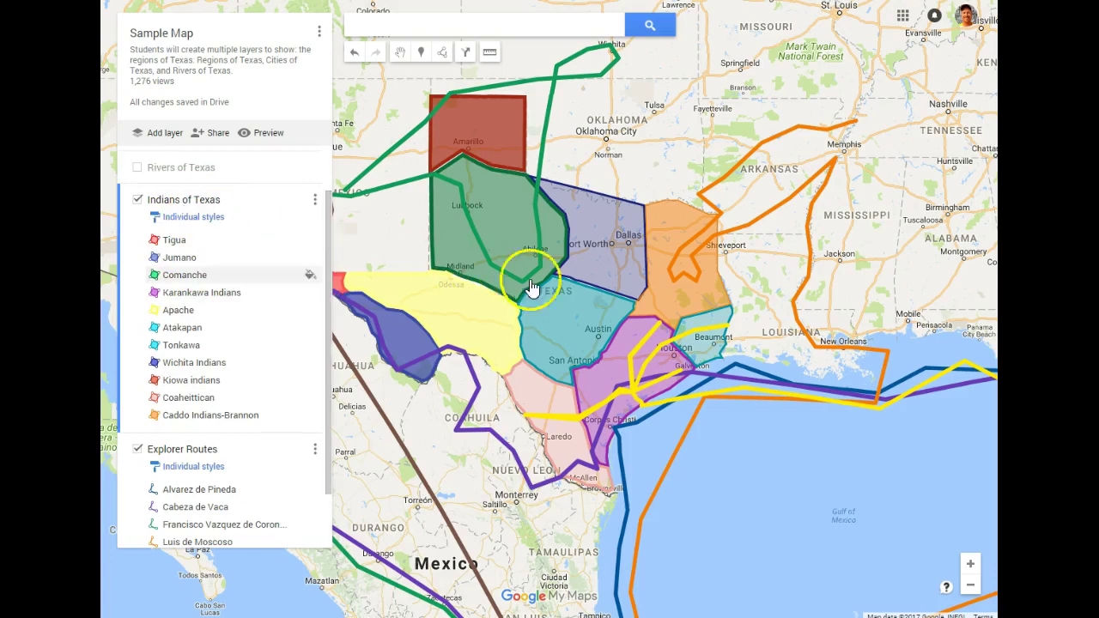
scroll(237, 417, down, 2)
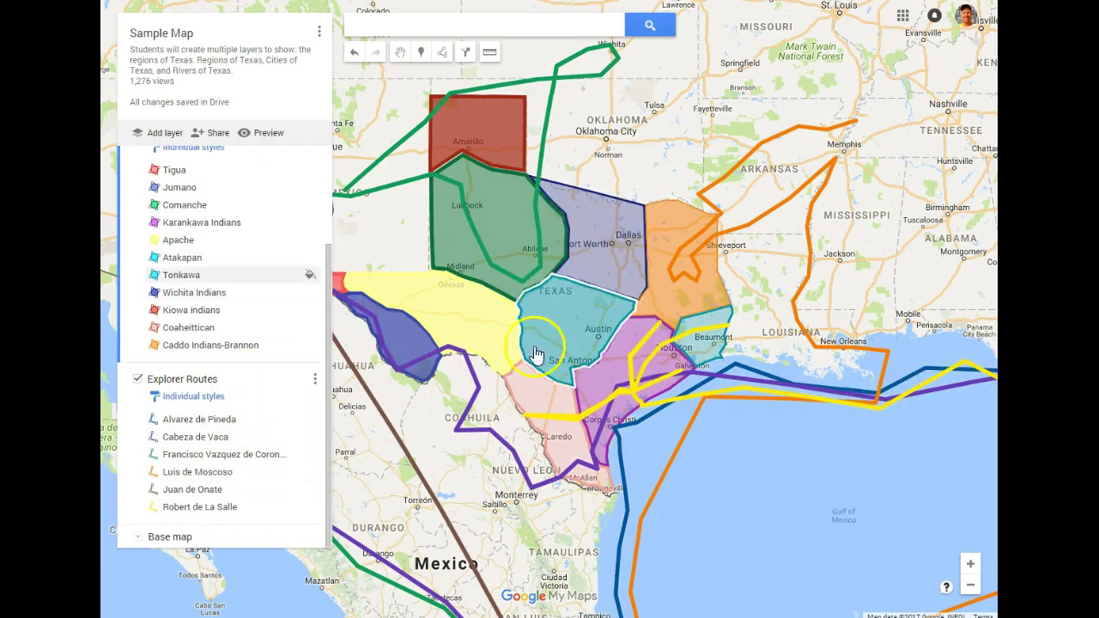
scroll(169, 223, up, 2)
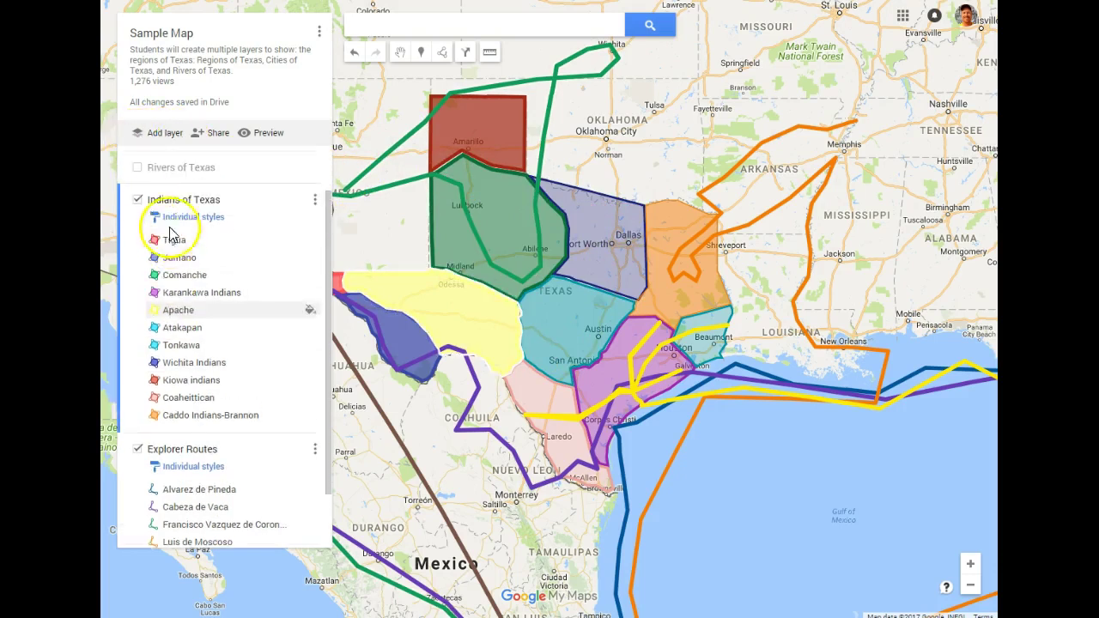
click(137, 199)
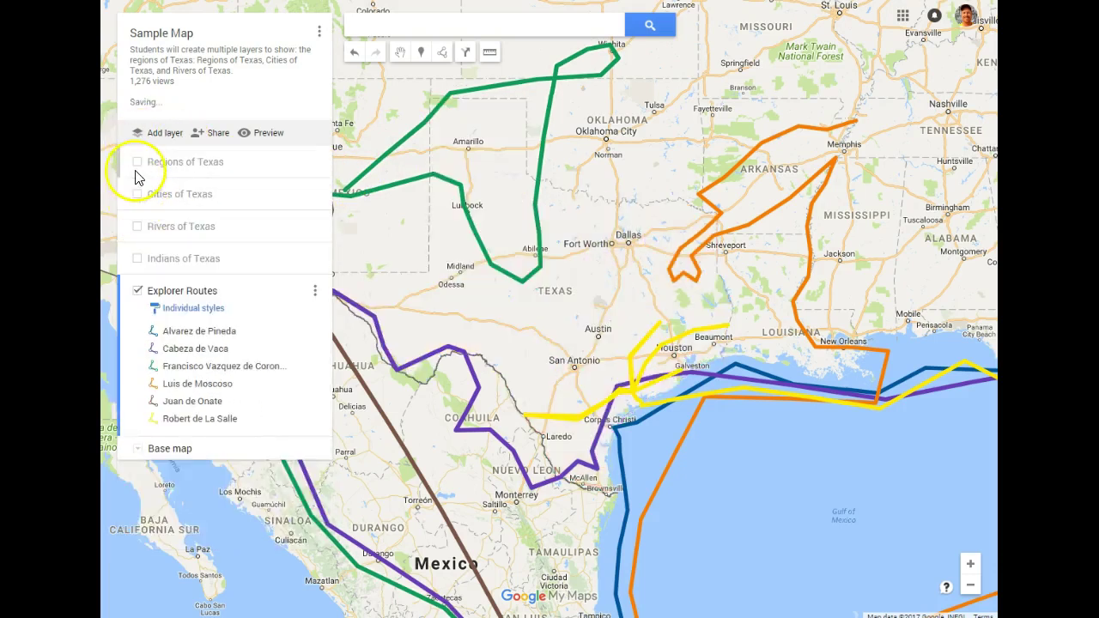
Preview the Rivers of Texas layer, then leave only Indians of Texas visible with routes hidden
click(137, 227)
scroll(577, 311, down, 1)
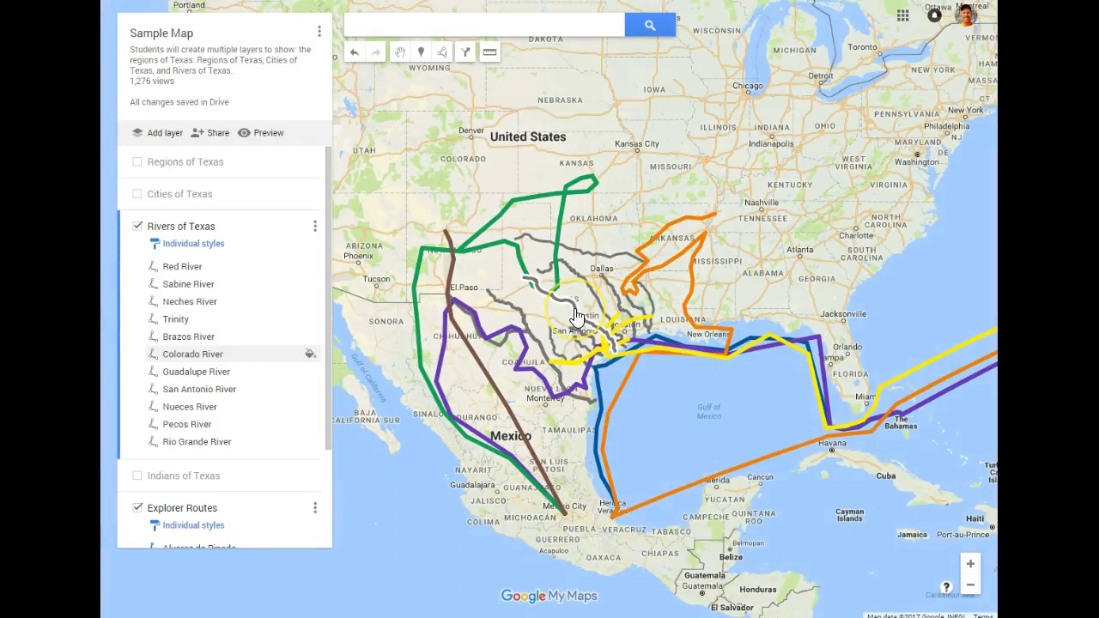
scroll(577, 315, up, 2)
scroll(574, 309, down, 1)
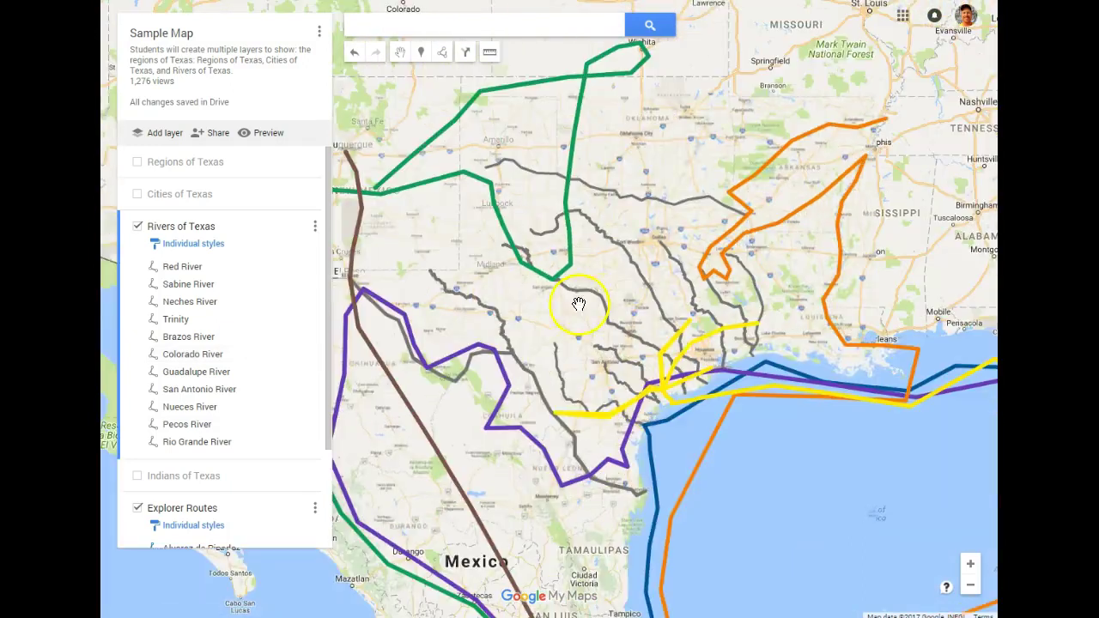
click(137, 227)
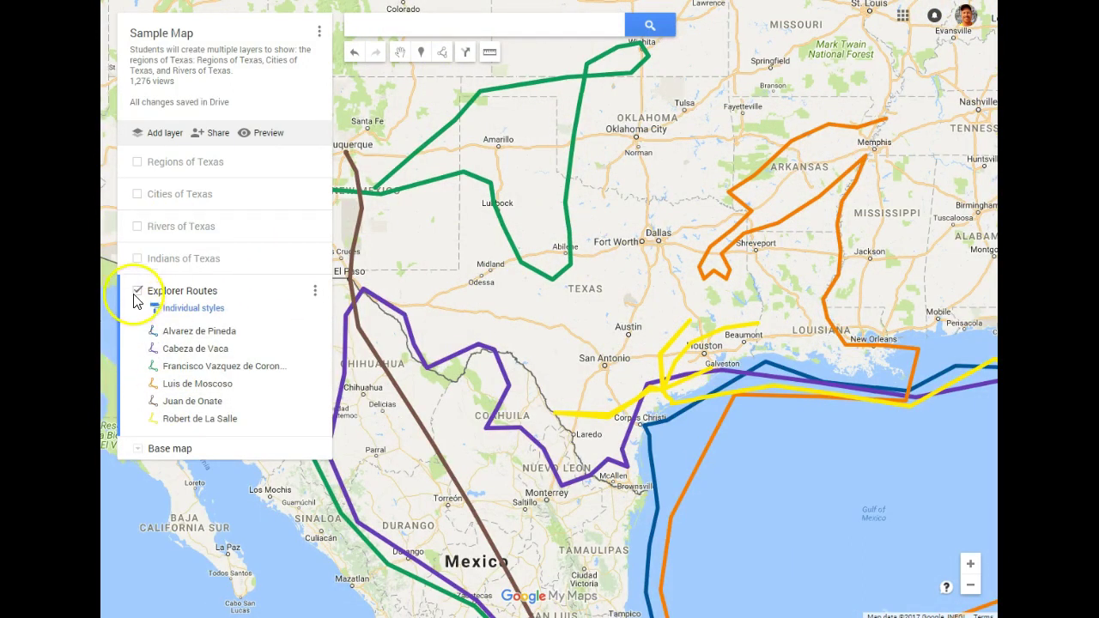
click(137, 291)
click(138, 258)
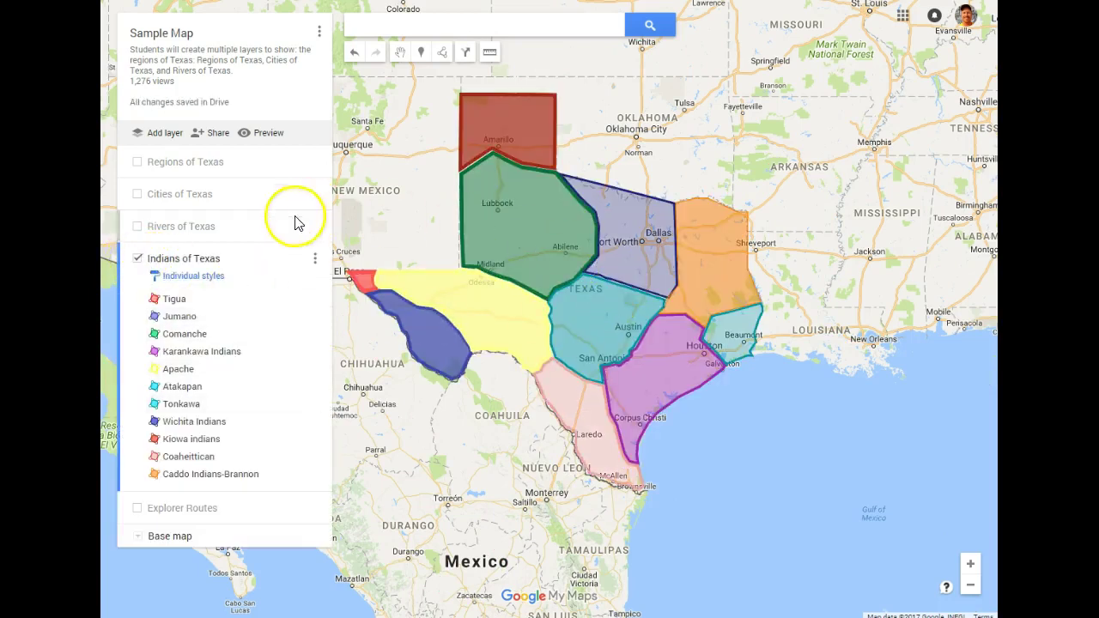
Toggle the Cities of Texas markers, turn on Regions of Texas and hide Indians of Texas
click(137, 197)
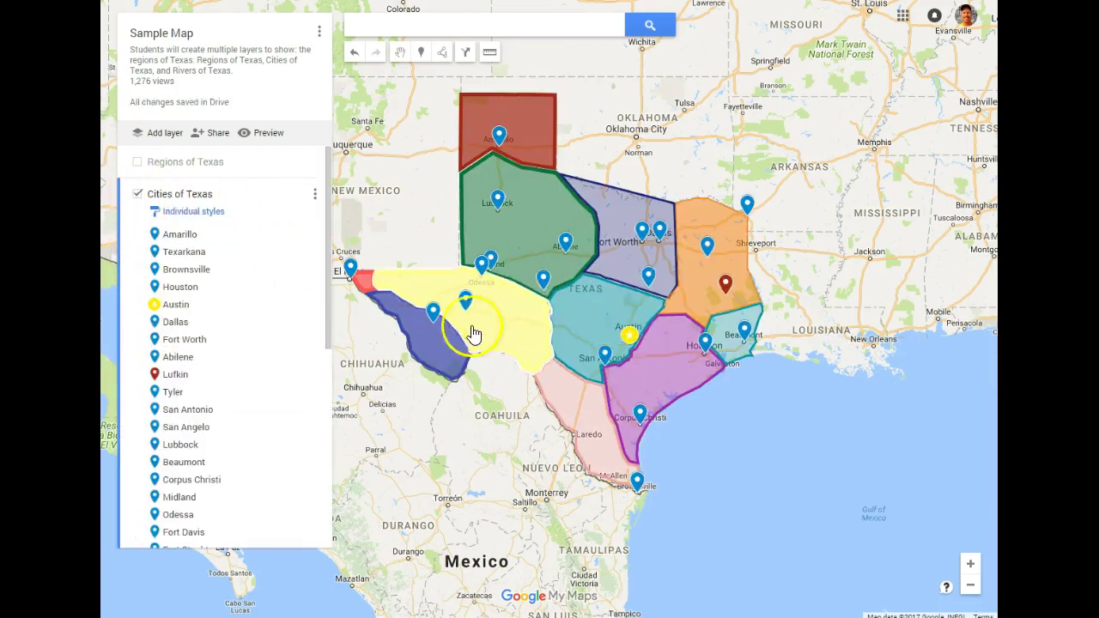
click(137, 197)
click(137, 163)
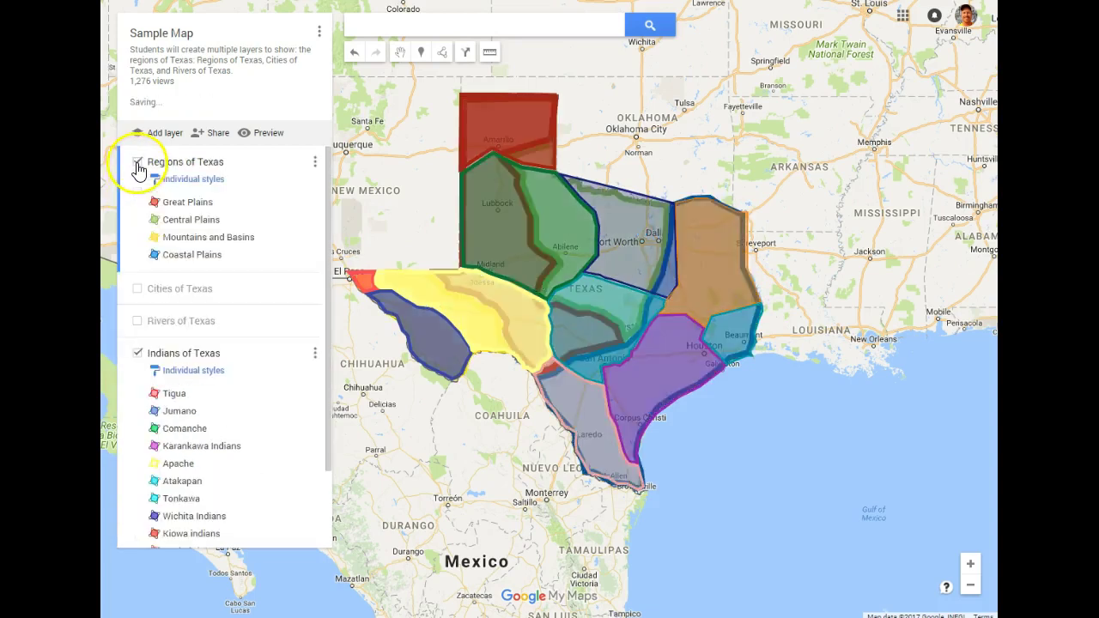
click(137, 353)
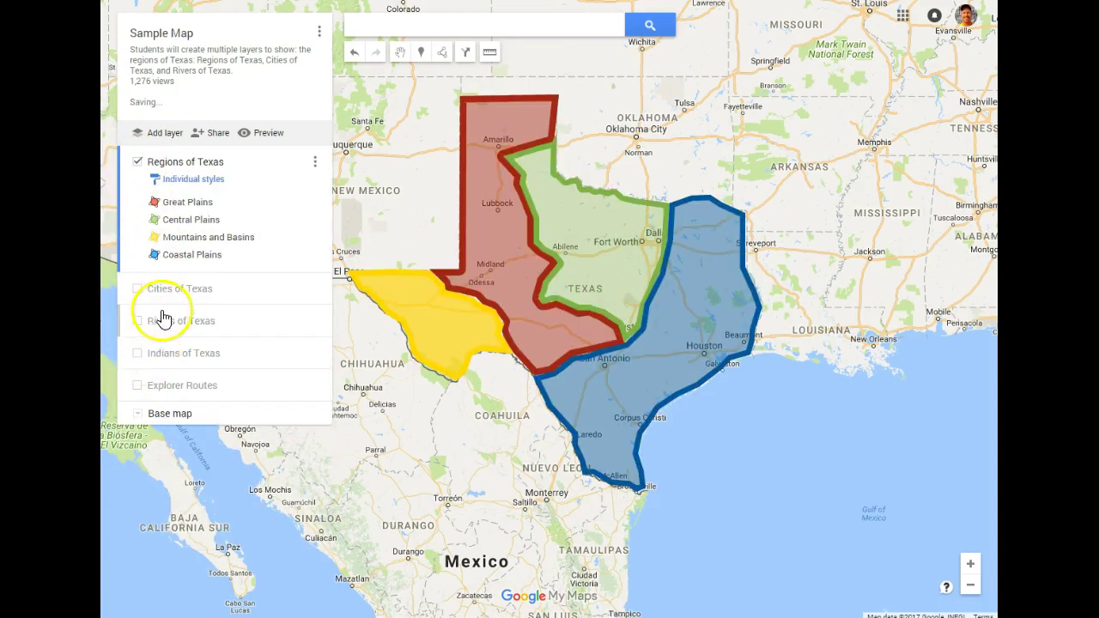
Toggle Explorer Routes and Cities of Texas off again, then hide Regions of Texas
click(137, 385)
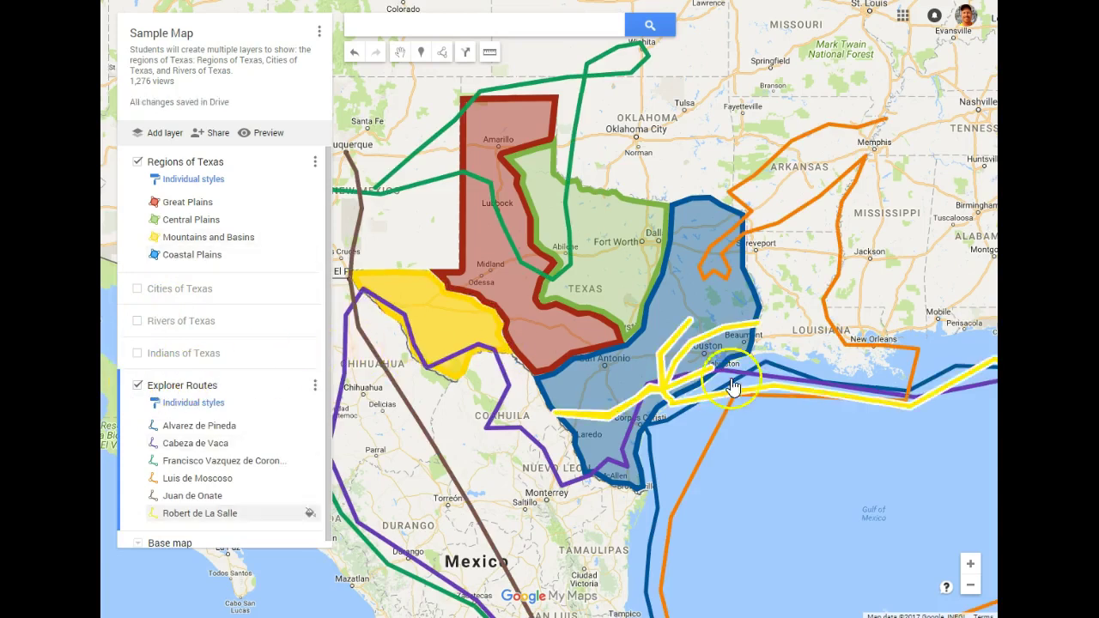
click(137, 385)
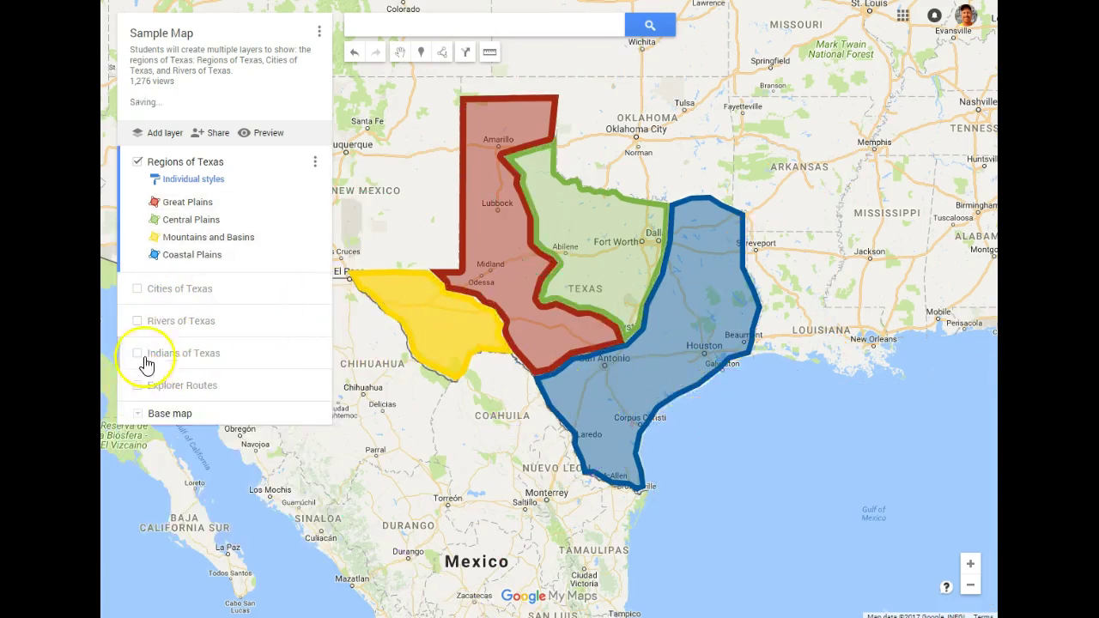
click(137, 290)
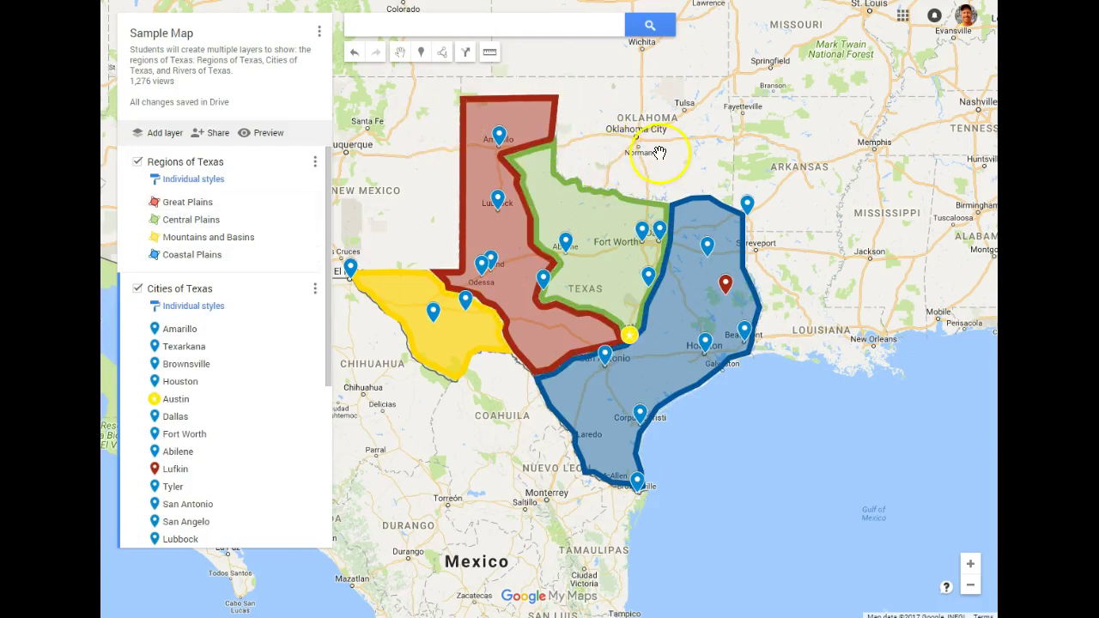
click(137, 289)
click(137, 162)
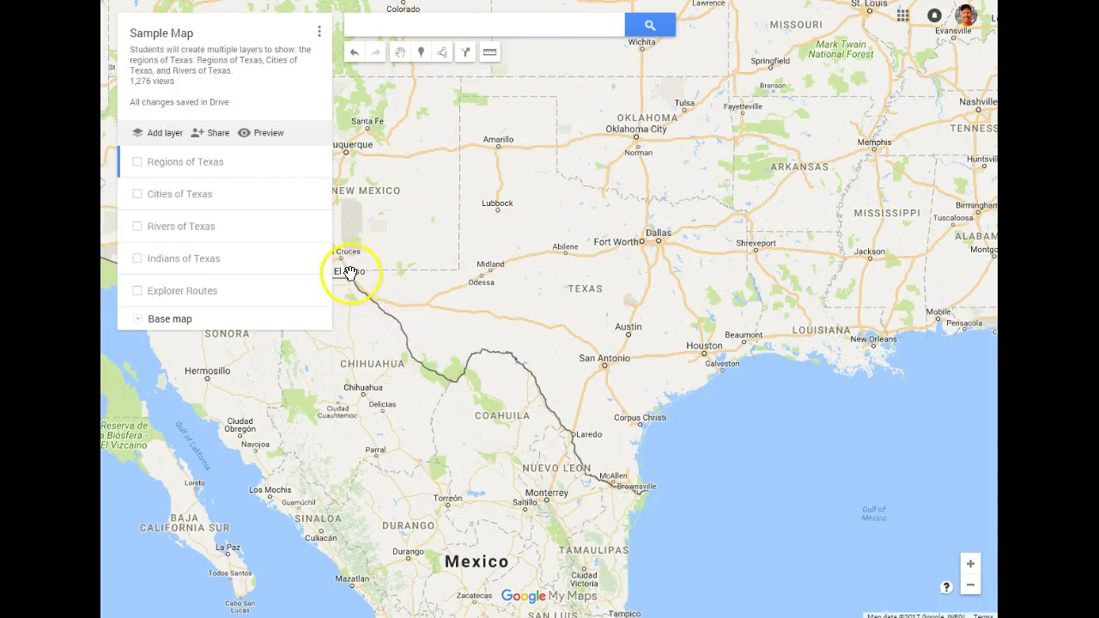
scroll(414, 282, up, 1)
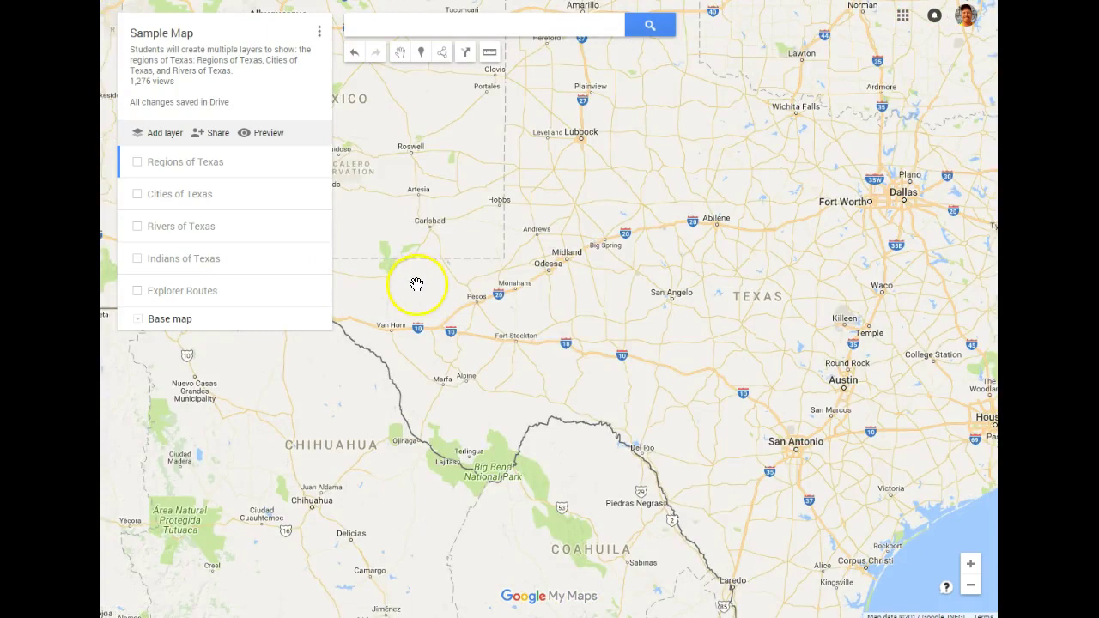
scroll(414, 283, down, 1)
drag(595, 297, 625, 316)
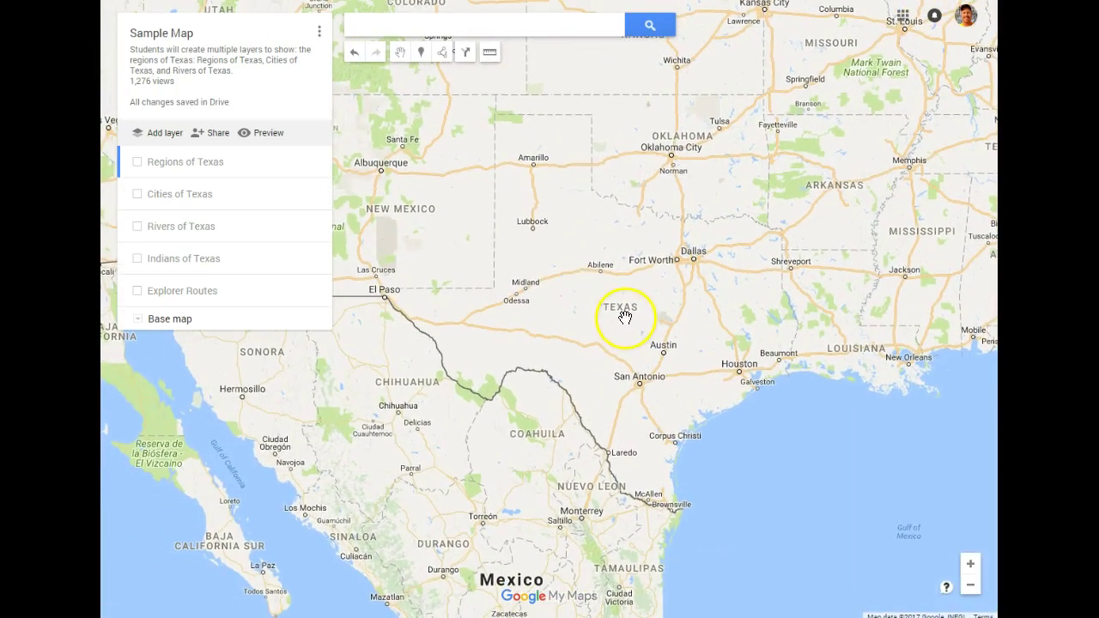